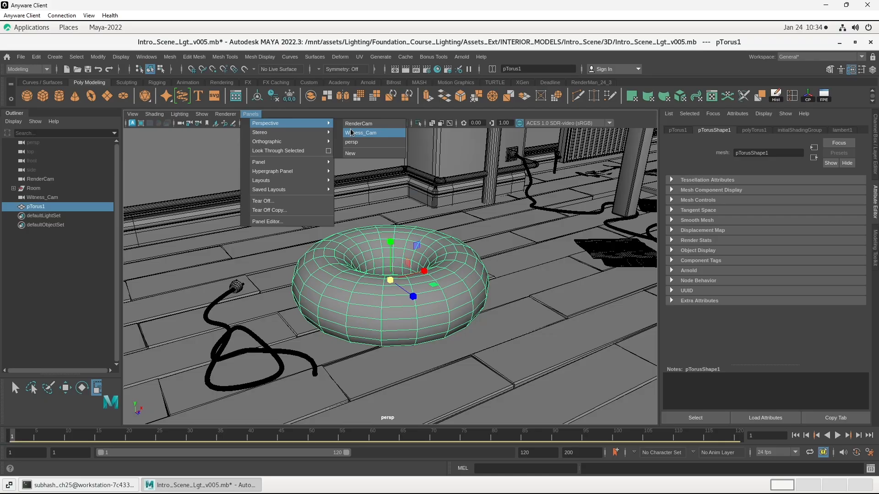
- Switch the viewport to Witness_Cam and frame the torus on the floor beside the coiled cable
{"action": "left_click", "coordinate": [351, 133]}
{"action": "middle_click_drag", "start_coordinate": [435, 309], "coordinate": [468, 239], "text": "alt"}
{"action": "right_click_drag", "start_coordinate": [424, 248], "coordinate": [353, 249], "text": "alt"}
{"action": "middle_click_drag", "start_coordinate": [359, 238], "coordinate": [497, 181], "text": "alt"}
{"action": "left_click_drag", "start_coordinate": [392, 232], "coordinate": [325, 252], "text": "alt"}
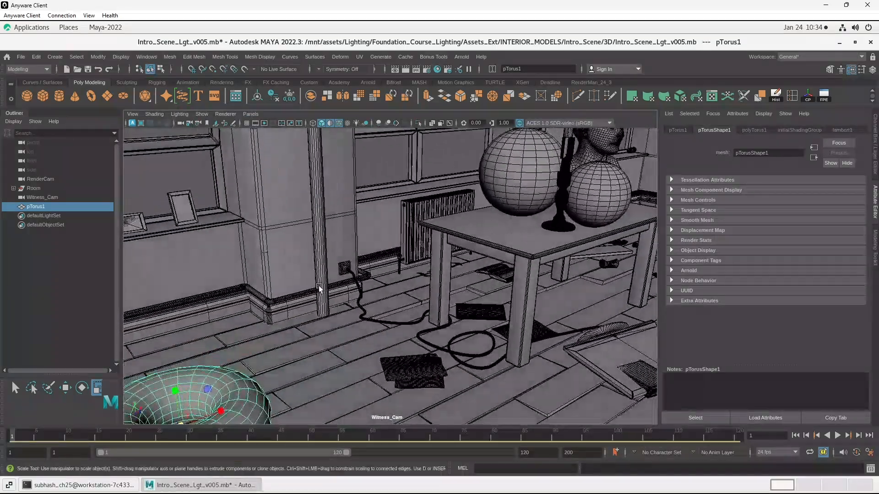
{"action": "middle_click_drag", "start_coordinate": [326, 288], "coordinate": [449, 196], "text": "alt"}
{"action": "left_click_drag", "start_coordinate": [448, 199], "coordinate": [436, 225], "text": "alt"}
{"action": "middle_click_drag", "start_coordinate": [436, 225], "coordinate": [442, 214], "text": "alt"}
{"action": "right_click_drag", "start_coordinate": [442, 214], "coordinate": [454, 224], "text": "alt"}
{"action": "middle_click_drag", "start_coordinate": [455, 226], "coordinate": [455, 207], "text": "alt"}
{"action": "left_click_drag", "start_coordinate": [455, 208], "coordinate": [450, 202], "text": "alt"}
{"action": "middle_click_drag", "start_coordinate": [457, 194], "coordinate": [477, 206], "text": "alt"}
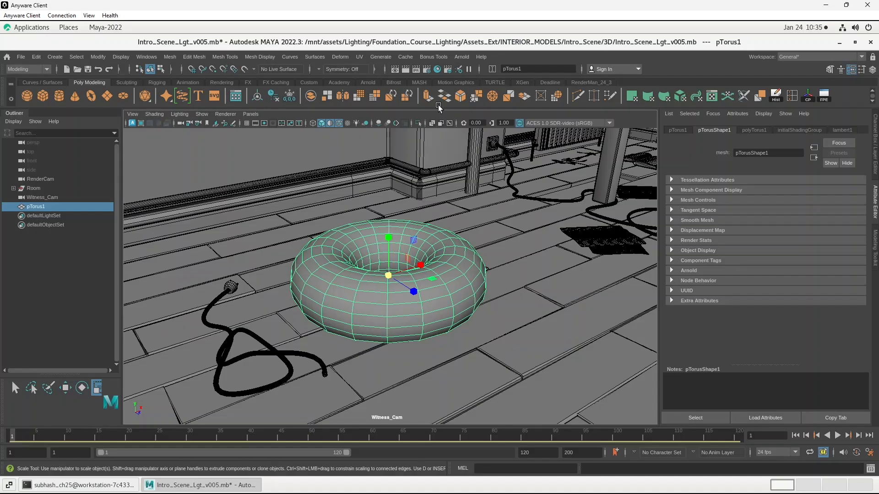
- Convert the torus into an Arnold mesh light and set the light's exposure to 18
{"action": "left_click", "coordinate": [461, 57]}
{"action": "mouse_move", "coordinate": [476, 106]}
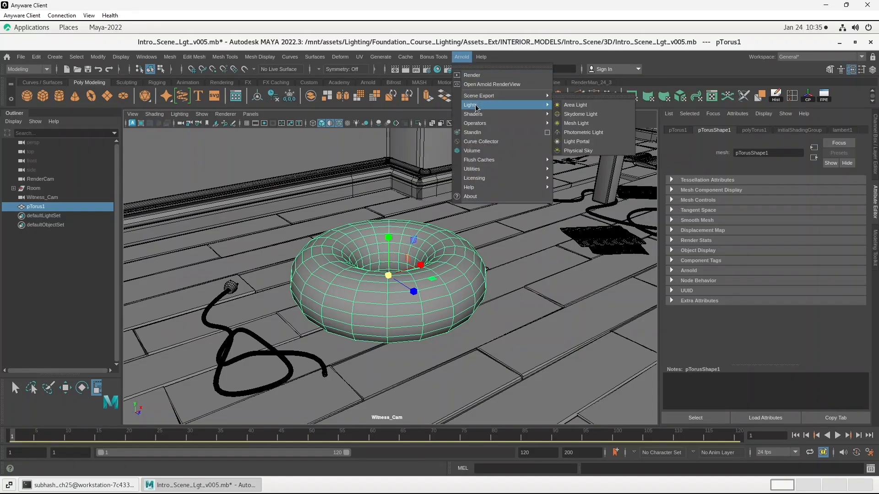
{"action": "left_click", "coordinate": [576, 123]}
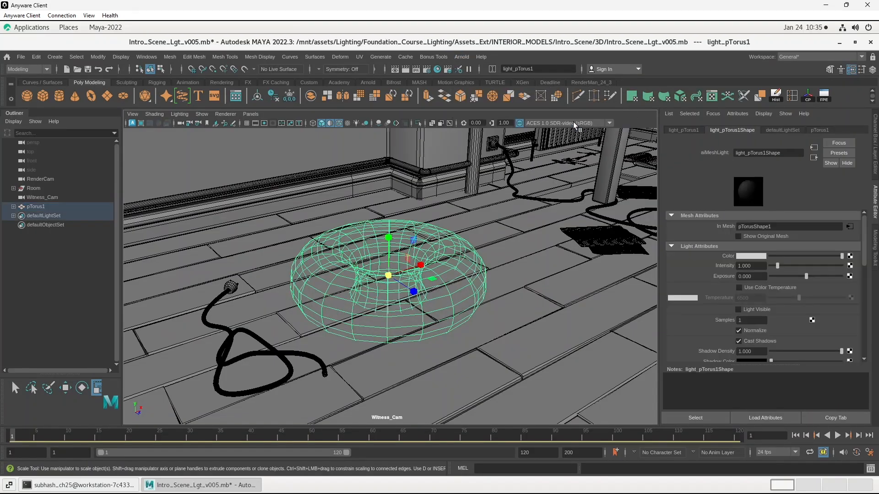
{"action": "left_click", "coordinate": [14, 207]}
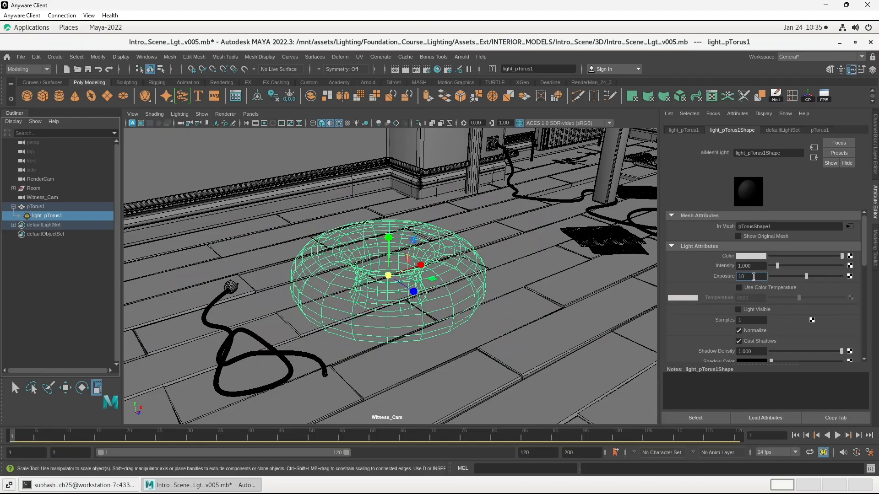
{"action": "key", "text": "Return"}
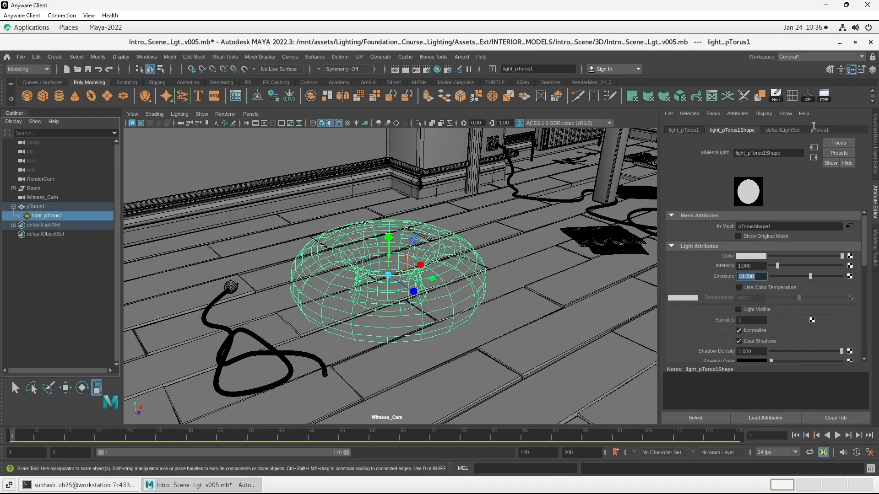
- Start an interactive Arnold render through Witness_Cam and fit the whole image in the render window
{"action": "left_click", "coordinate": [463, 57]}
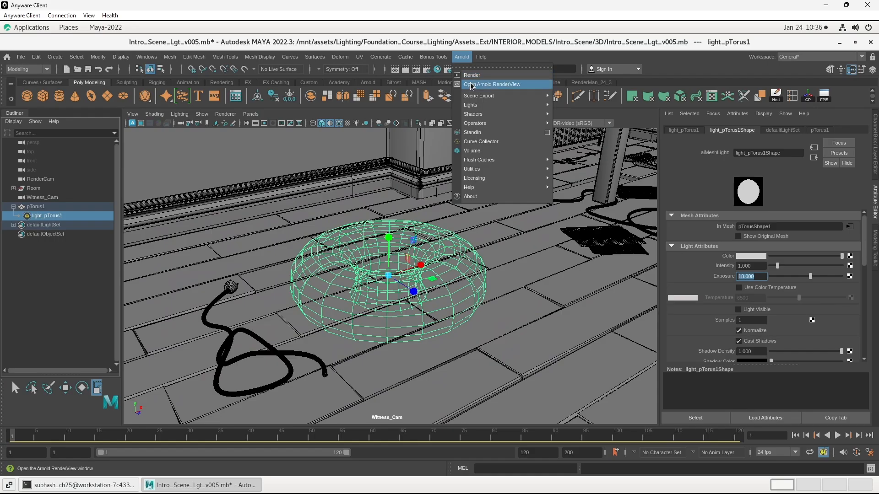
{"action": "left_click", "coordinate": [487, 84]}
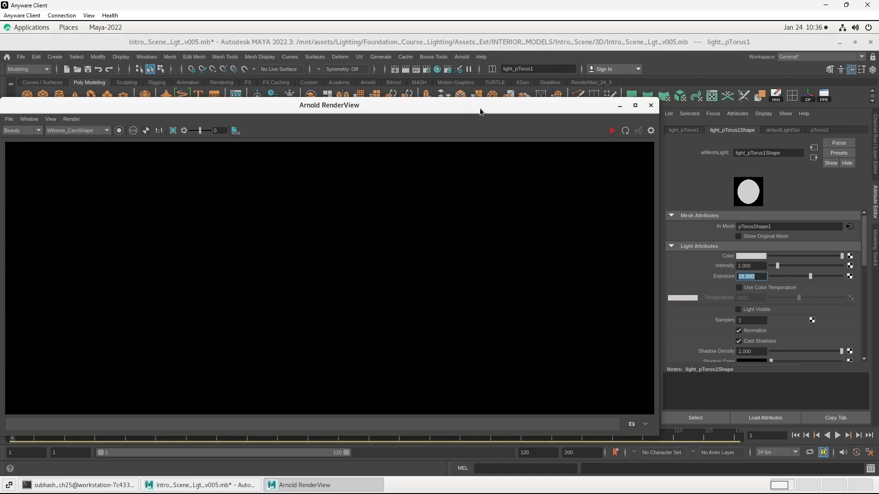
{"action": "left_click", "coordinate": [610, 132]}
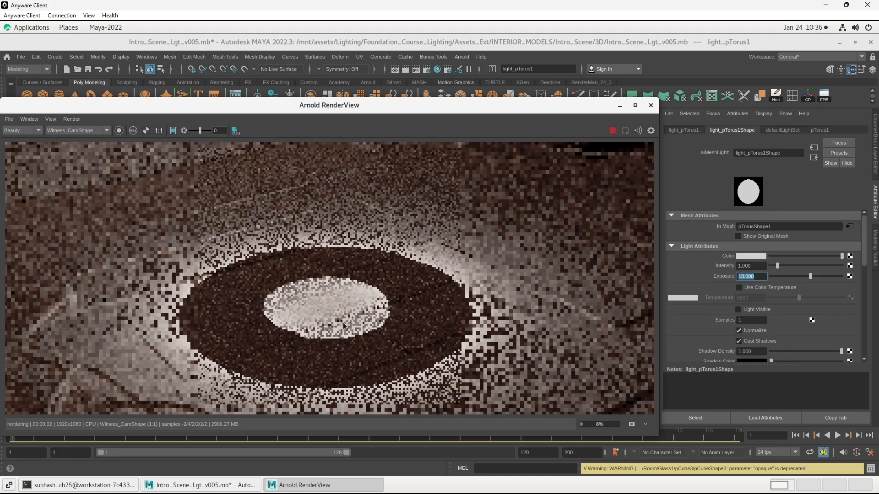
{"action": "scroll", "coordinate": [344, 311], "scroll_direction": "down", "scroll_amount": 2}
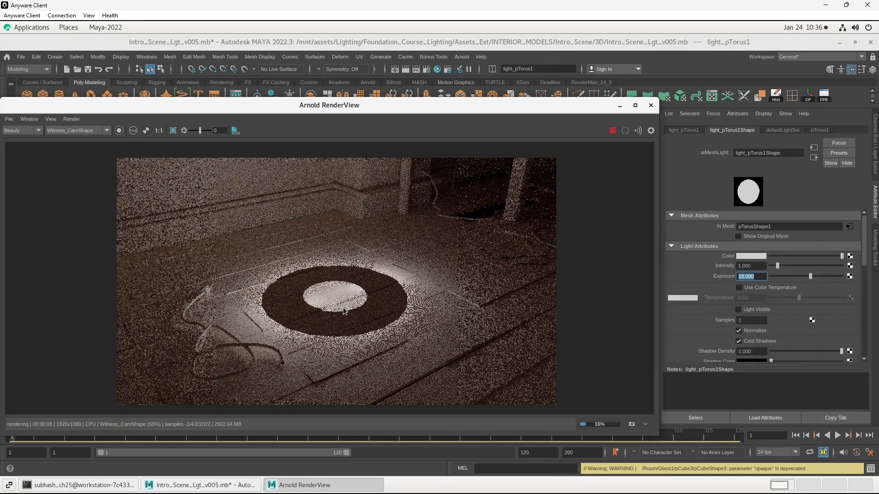
- Set the mesh light's samples to 3 and make the light visible in the render
{"action": "left_click", "coordinate": [750, 321]}
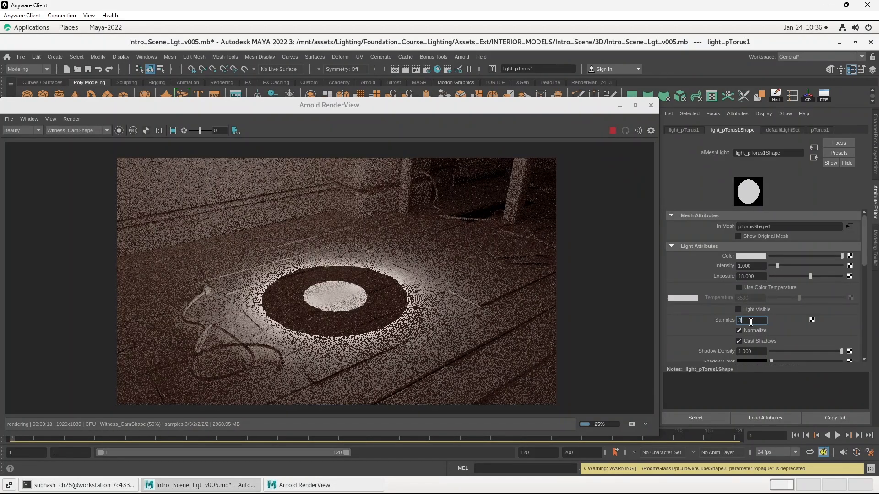
{"action": "type", "text": "3"}
{"action": "key", "text": "Return"}
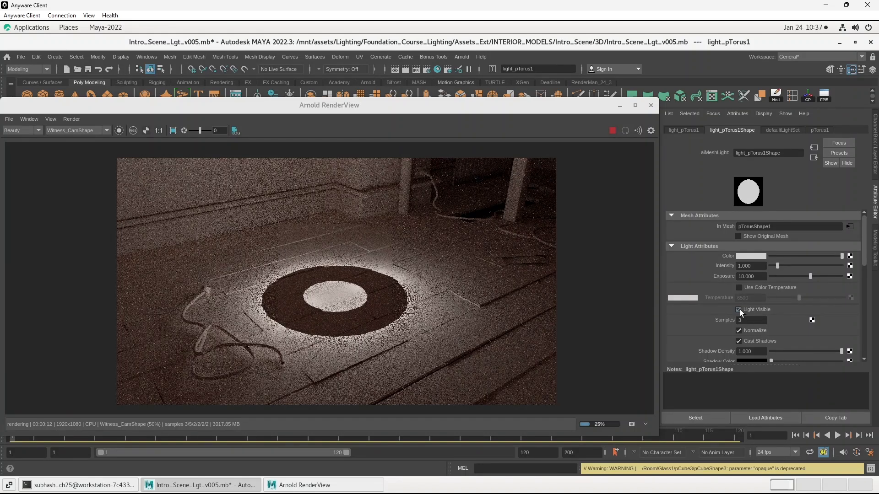
{"action": "left_click", "coordinate": [739, 310]}
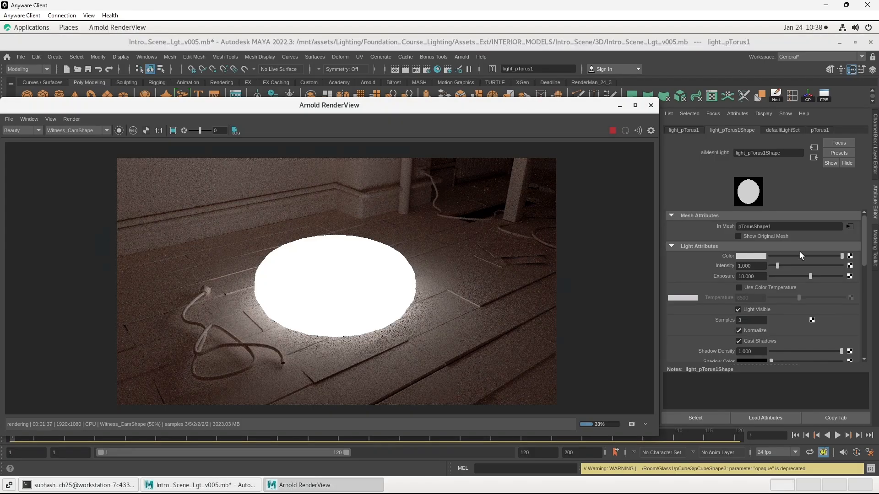
- Map the mesh light's color to a file texture using ColorGlasss.jpg, then return to the light's attributes
{"action": "left_click", "coordinate": [849, 257]}
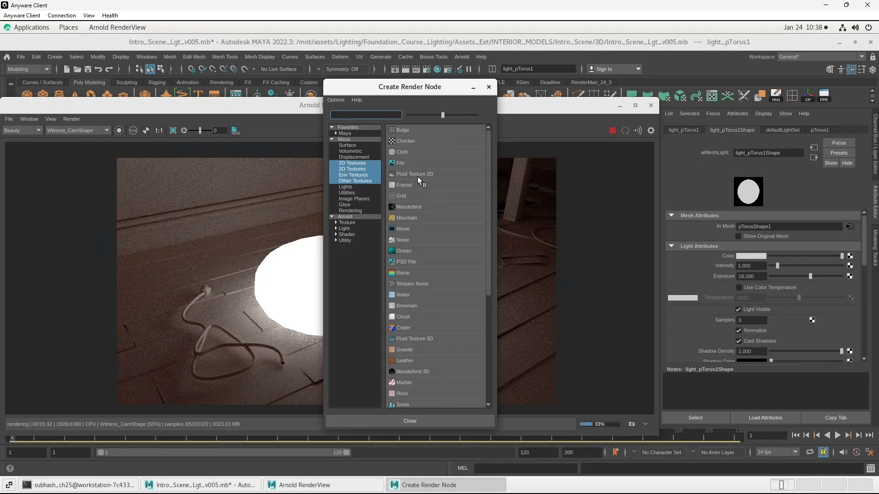
{"action": "left_click", "coordinate": [414, 163]}
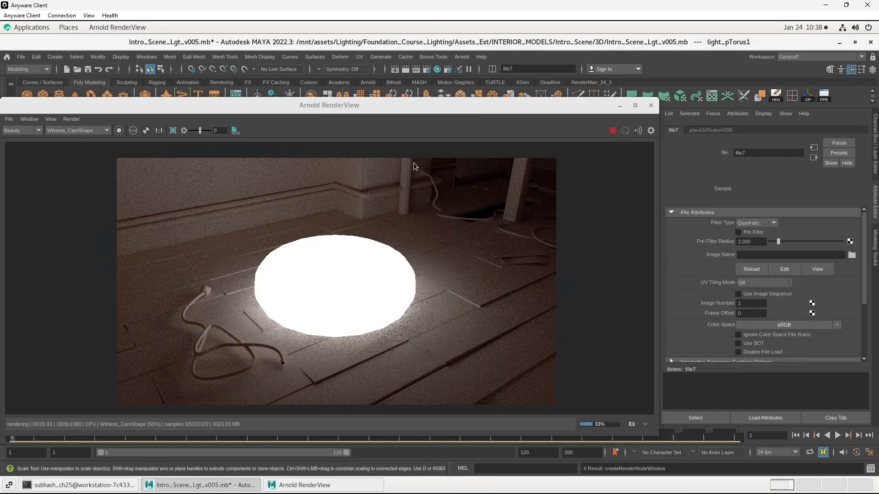
{"action": "left_click", "coordinate": [851, 254]}
{"action": "double_click", "coordinate": [300, 182]}
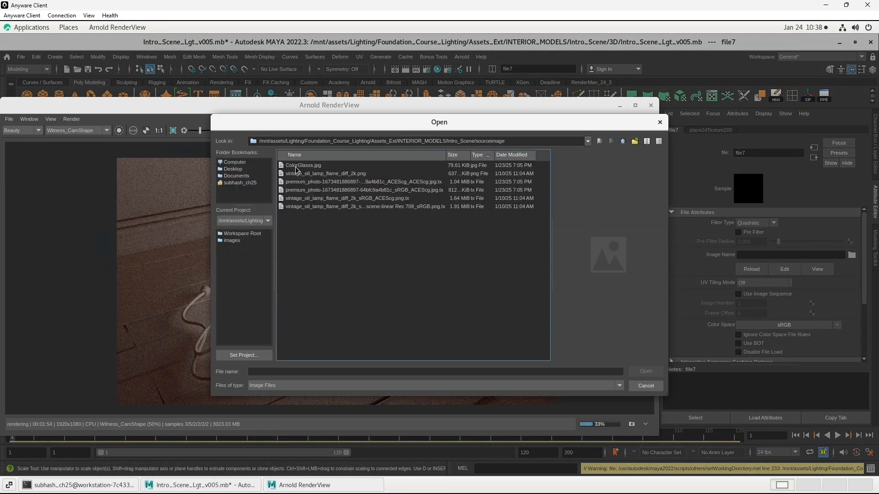
{"action": "left_click", "coordinate": [296, 166]}
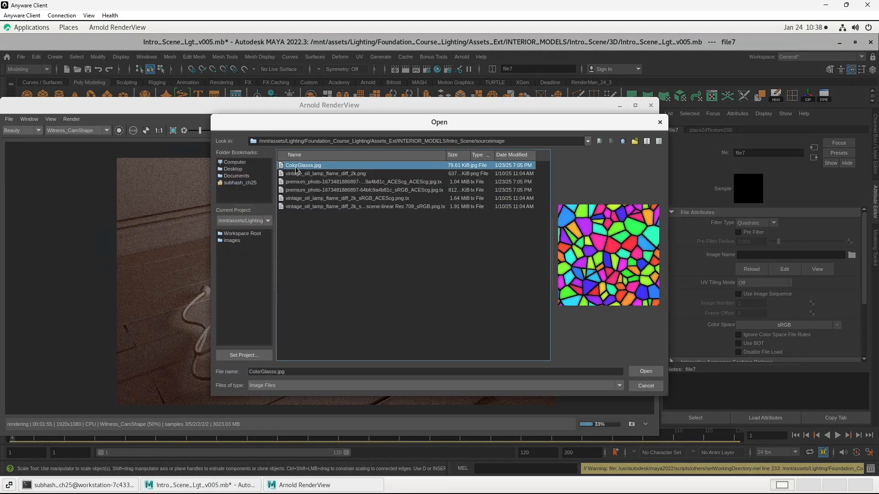
{"action": "left_click", "coordinate": [637, 374]}
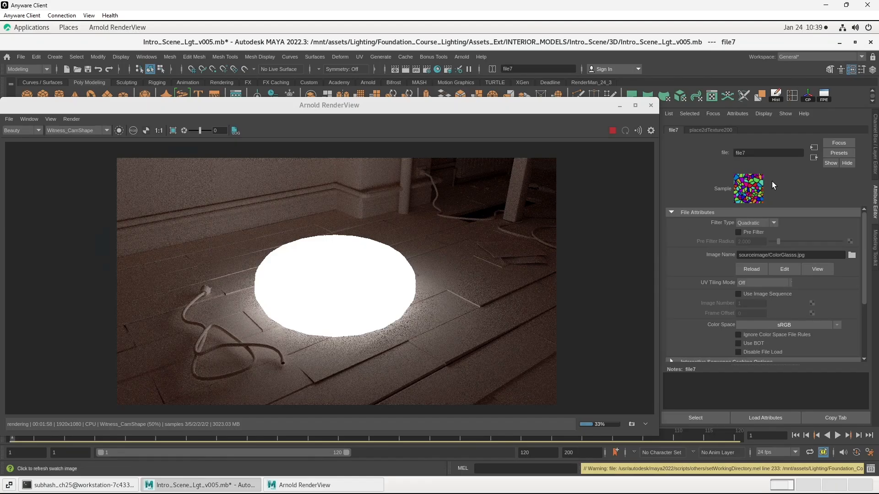
{"action": "left_click", "coordinate": [810, 158]}
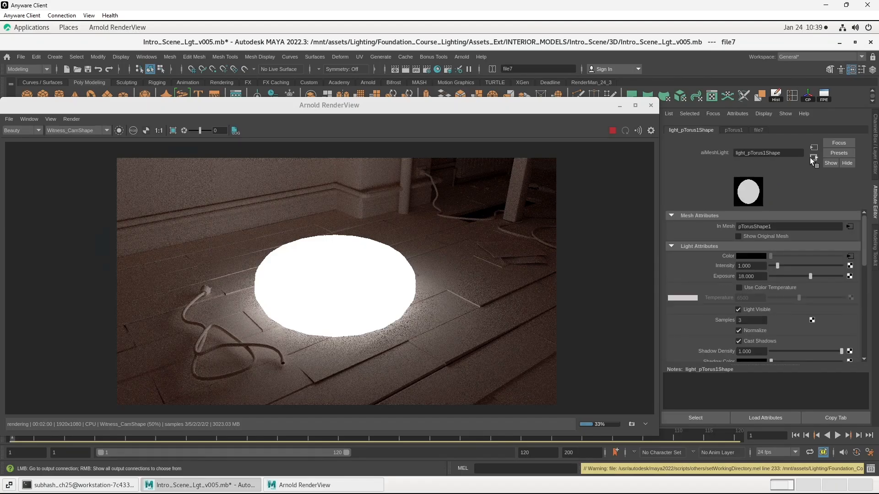
- Restart the Arnold render, raise the mesh light's exposure to about 19.5, and close the render window
{"action": "left_click", "coordinate": [612, 132]}
{"action": "left_click", "coordinate": [612, 132]}
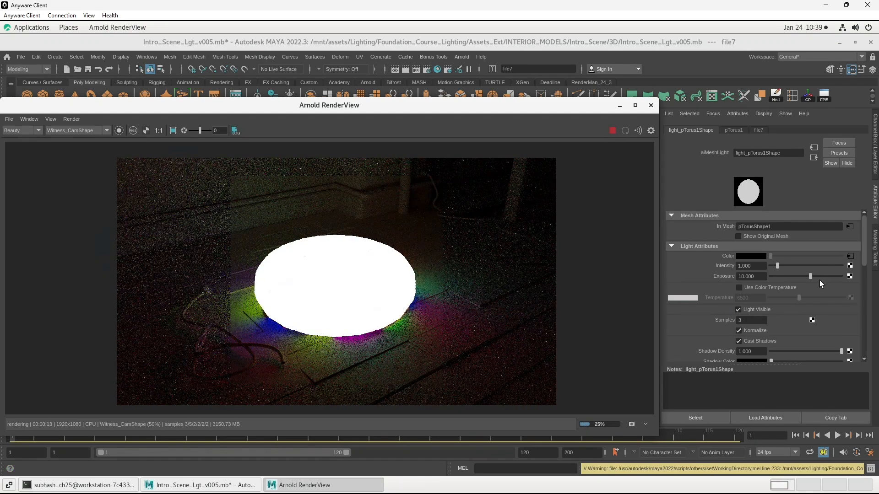
{"action": "mouse_move", "coordinate": [806, 276]}
{"action": "left_mouse_down"}
{"action": "mouse_move", "coordinate": [787, 275]}
{"action": "mouse_move", "coordinate": [812, 273]}
{"action": "left_mouse_up"}
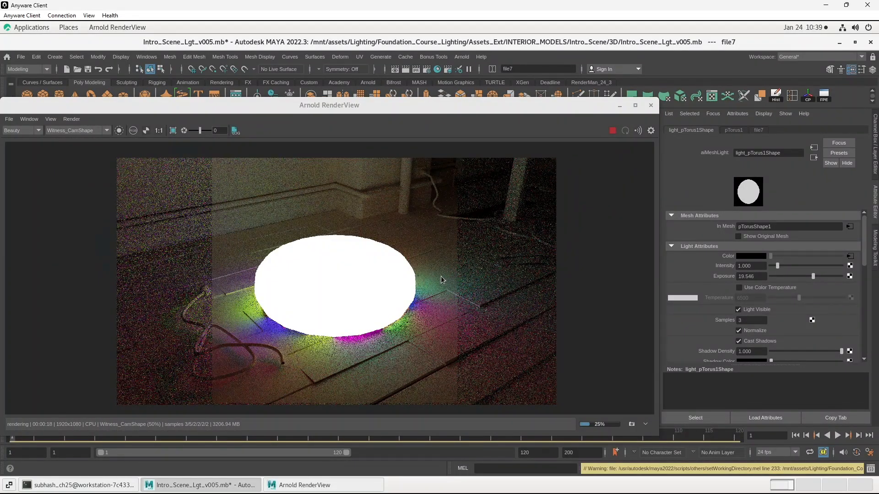
{"action": "left_click", "coordinate": [651, 105]}
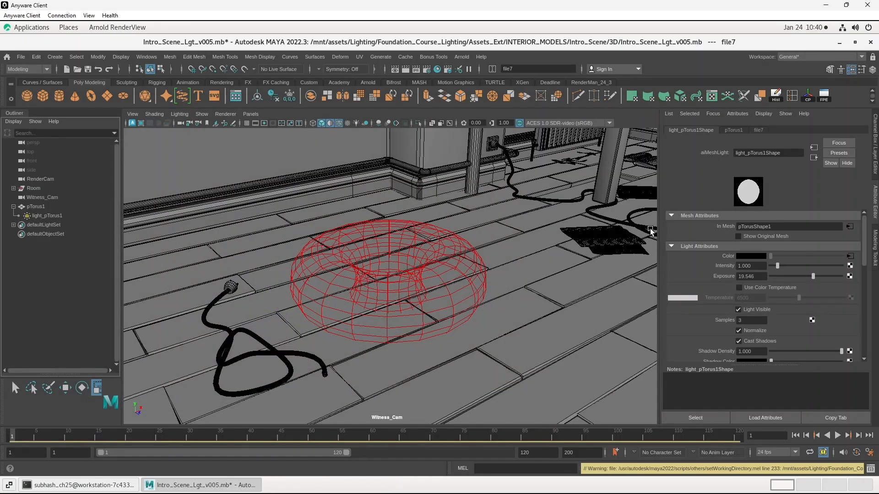
- Show the mesh light's original mesh and check it in a new Arnold render
{"action": "left_click", "coordinate": [738, 237]}
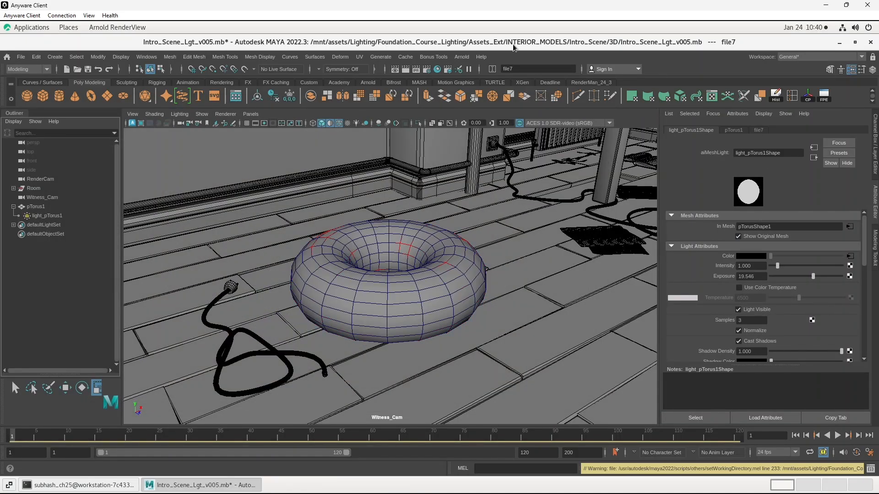
{"action": "left_click", "coordinate": [469, 57]}
{"action": "left_click", "coordinate": [490, 105]}
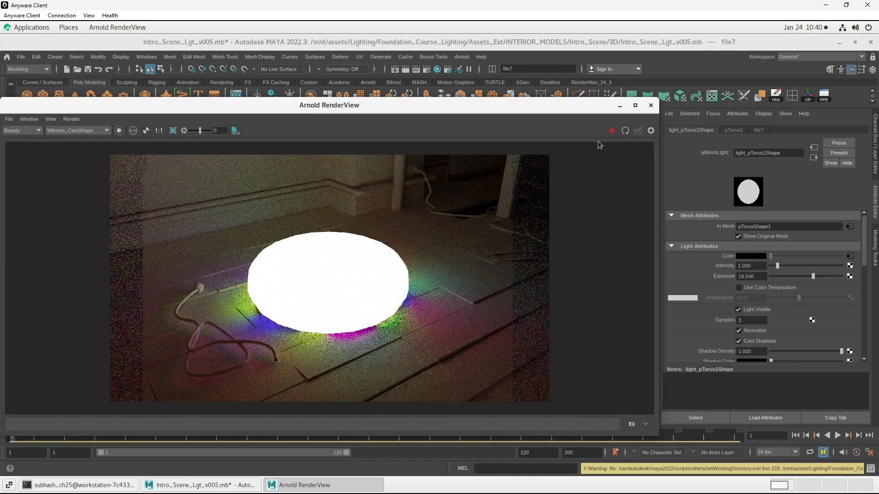
{"action": "left_click", "coordinate": [610, 131]}
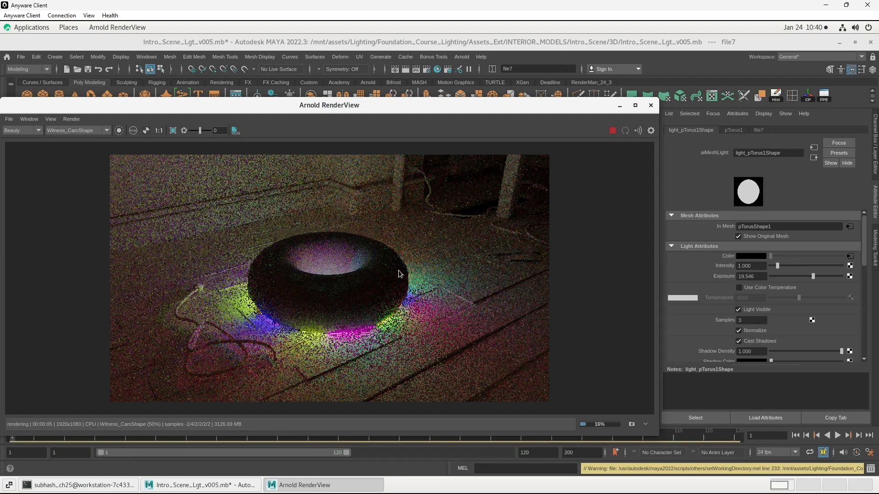
{"action": "left_click", "coordinate": [650, 105]}
- Assign a new aiStandardSurface material to the torus
{"action": "left_click", "coordinate": [418, 292]}
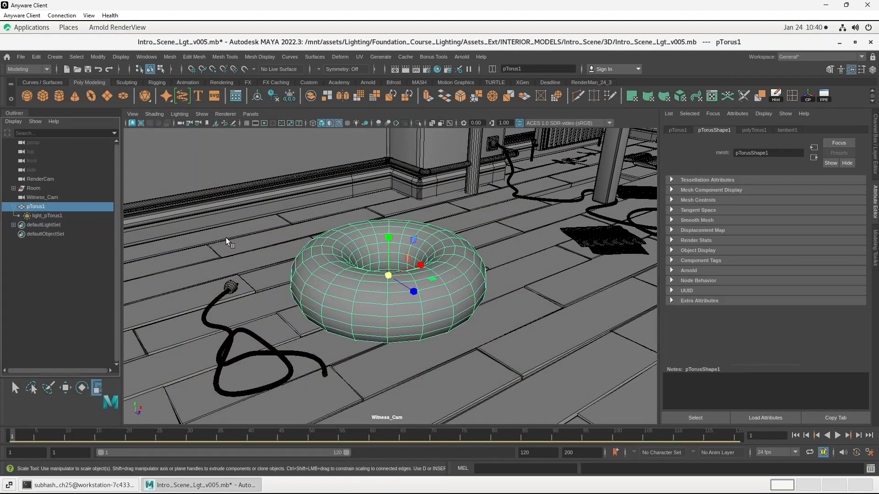
{"action": "right_click", "coordinate": [458, 279]}
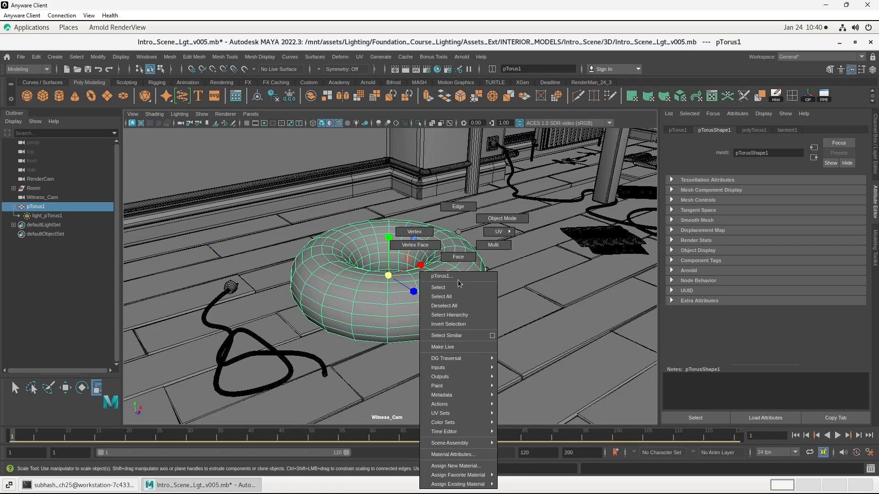
{"action": "left_click", "coordinate": [475, 465]}
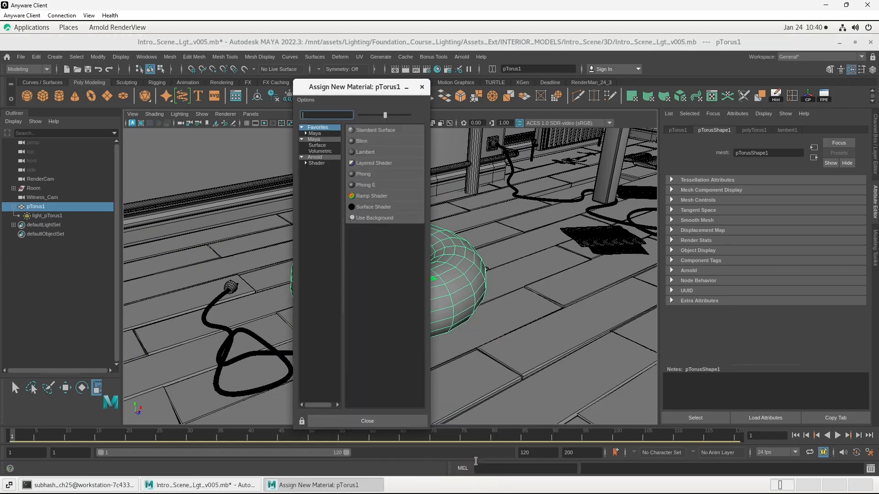
{"action": "left_click", "coordinate": [315, 163]}
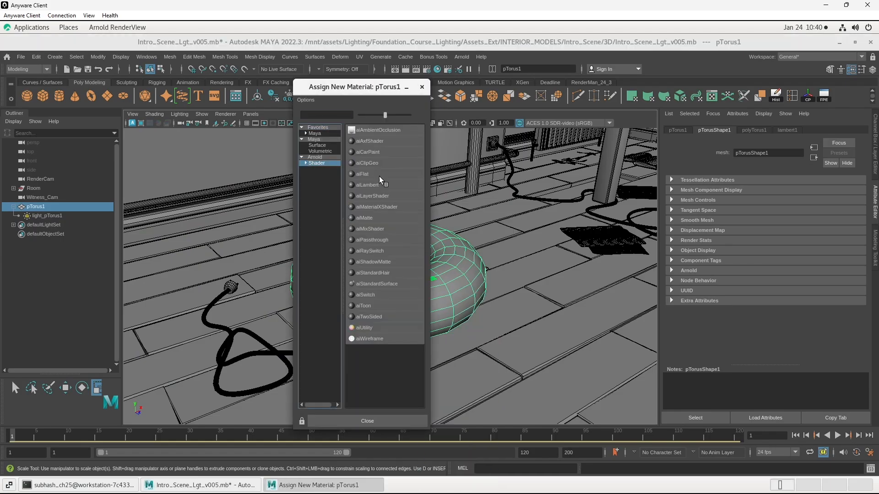
{"action": "left_click", "coordinate": [386, 284]}
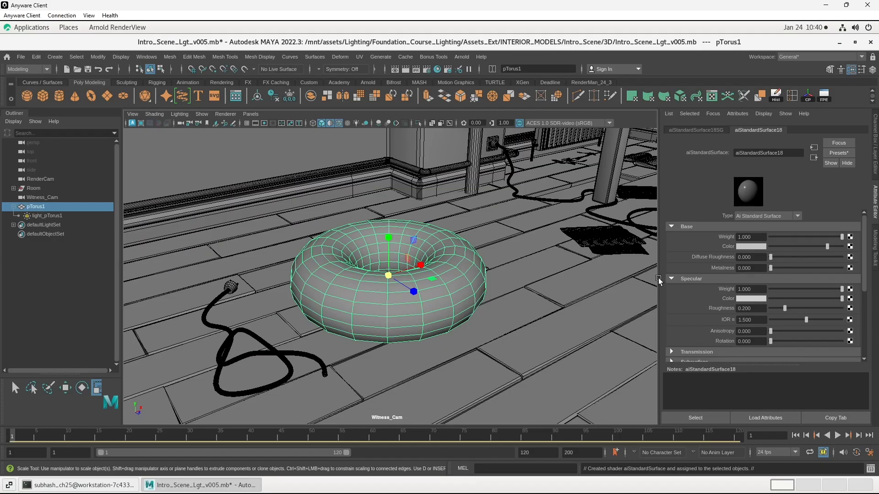
- Set the emission weight of the torus material to 1
{"action": "scroll", "coordinate": [677, 257], "scroll_direction": "down", "scroll_amount": 5}
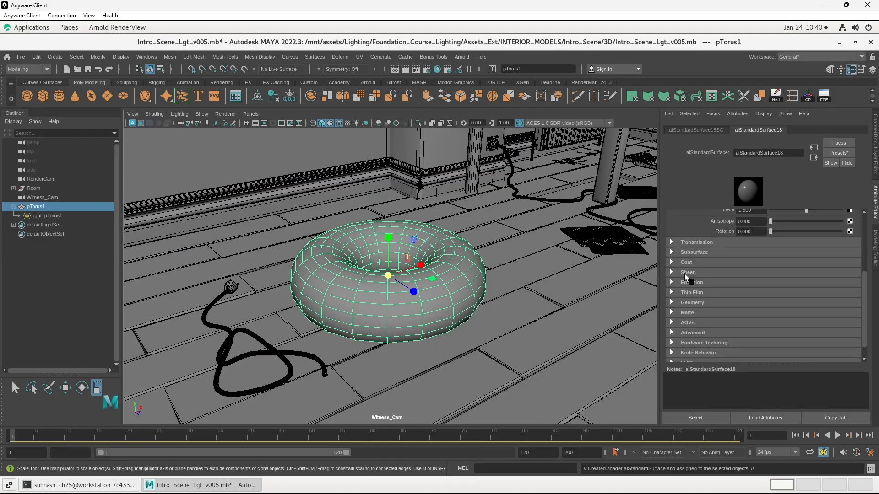
{"action": "left_click", "coordinate": [687, 283]}
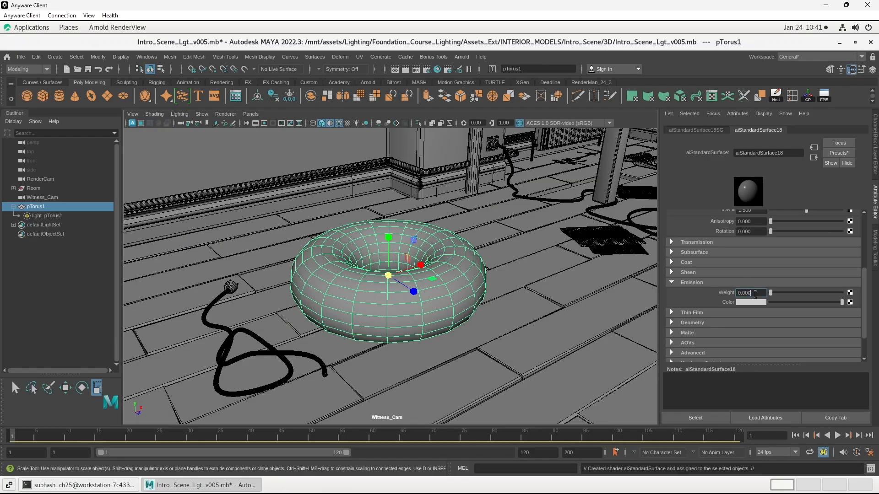
{"action": "type", "text": "1"}
{"action": "key", "text": "Return"}
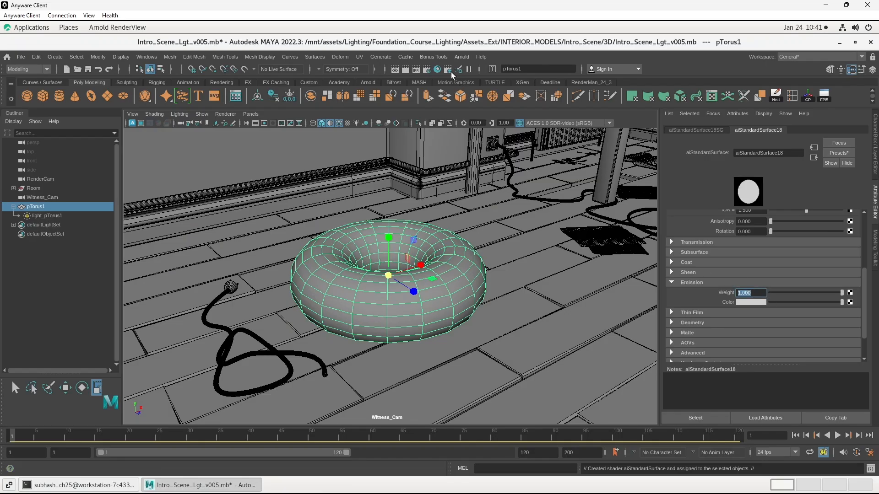
- Render the scene again in Arnold to check the emissive torus together with its textured mesh light
{"action": "left_click", "coordinate": [461, 57]}
{"action": "left_click", "coordinate": [476, 74]}
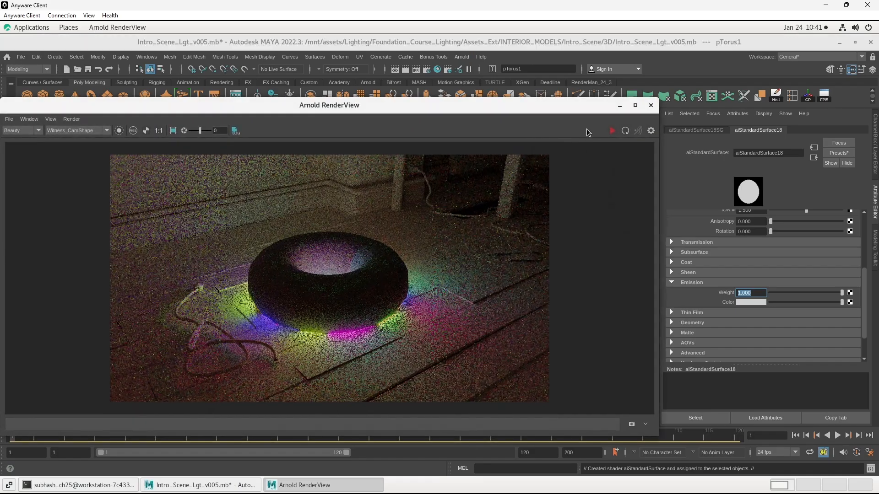
{"action": "left_click", "coordinate": [611, 135]}
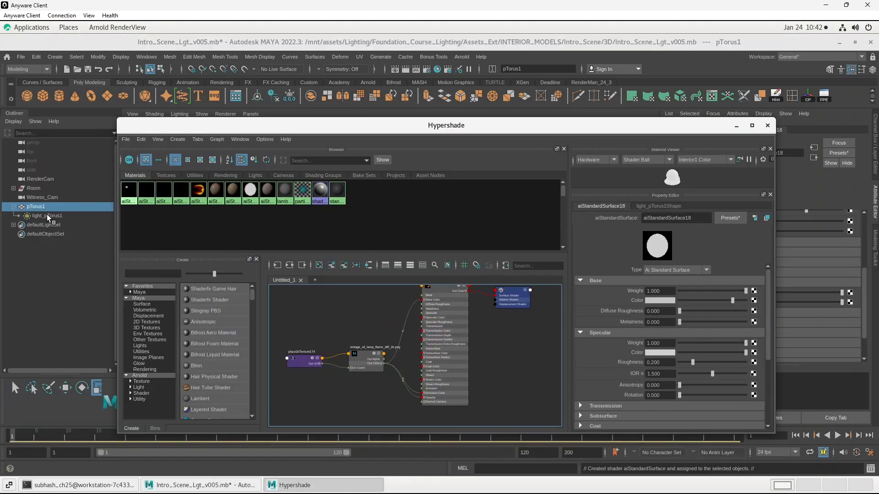
- Graph the mesh light's shading network in the Hypershade and connect its ColorGlasss.jpg texture to the torus material's emission color
{"action": "left_click", "coordinate": [48, 216]}
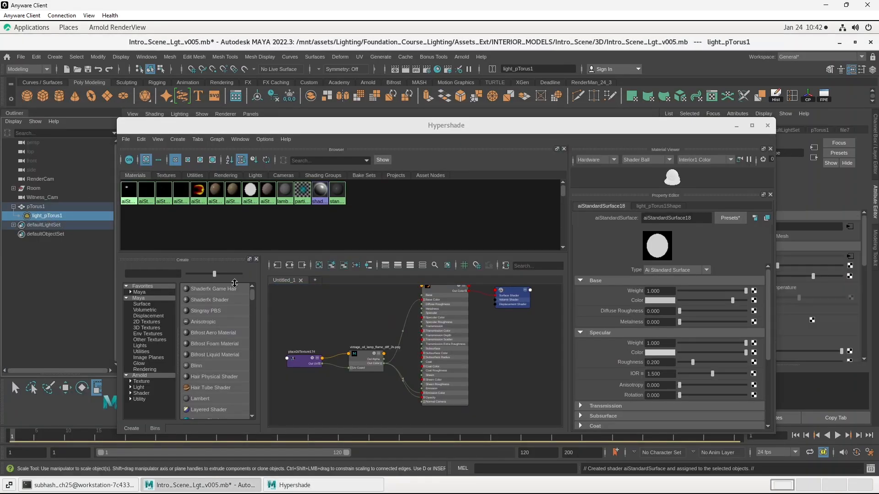
{"action": "left_click", "coordinate": [291, 269]}
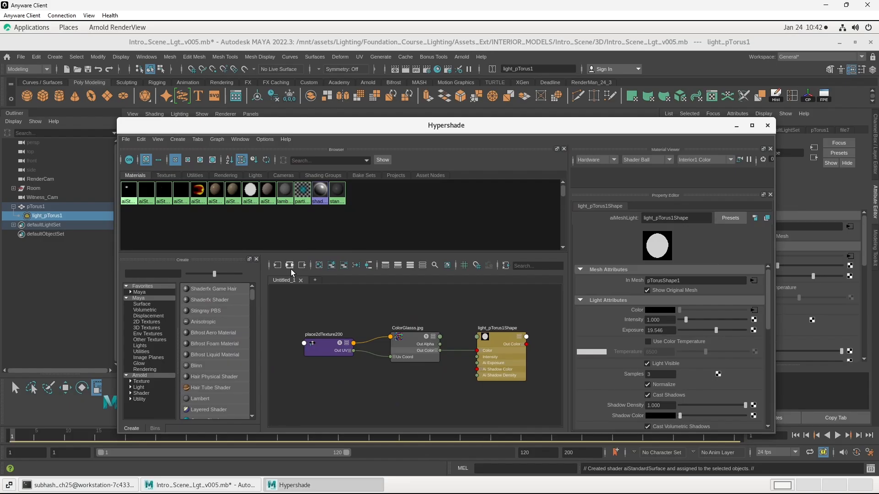
{"action": "left_click", "coordinate": [47, 207]}
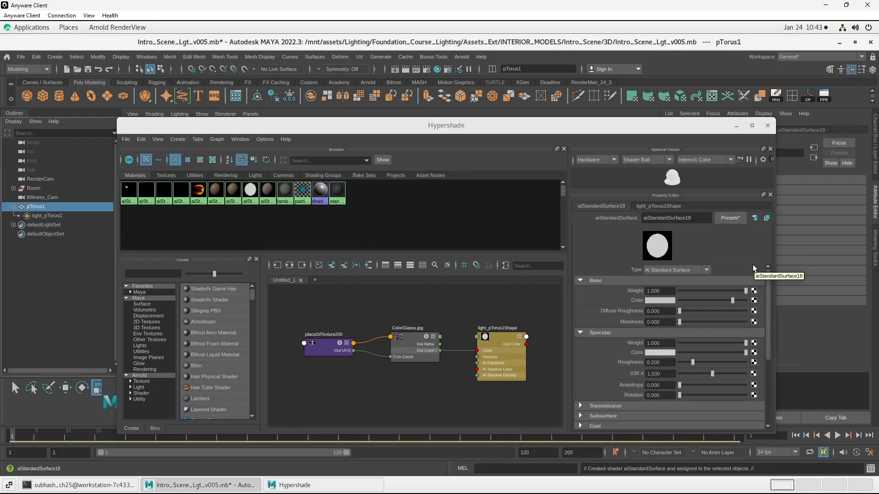
{"action": "left_click_drag", "start_coordinate": [712, 128], "coordinate": [595, 87]}
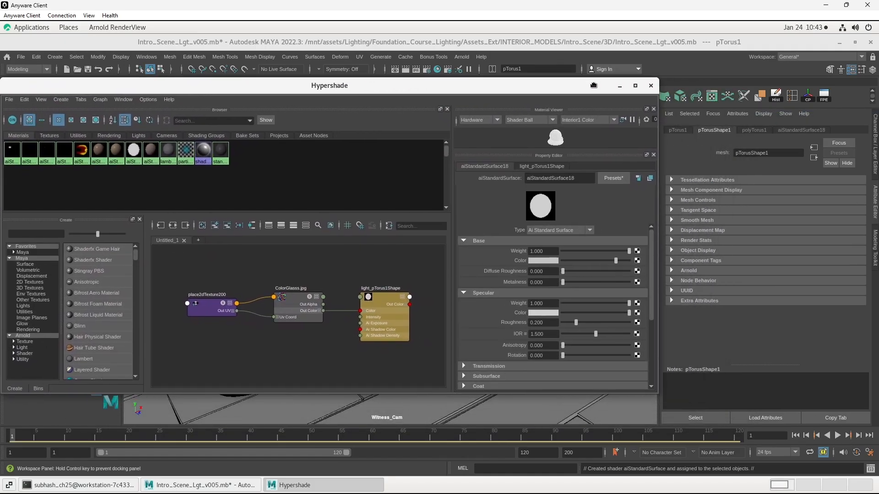
{"action": "left_click", "coordinate": [805, 130]}
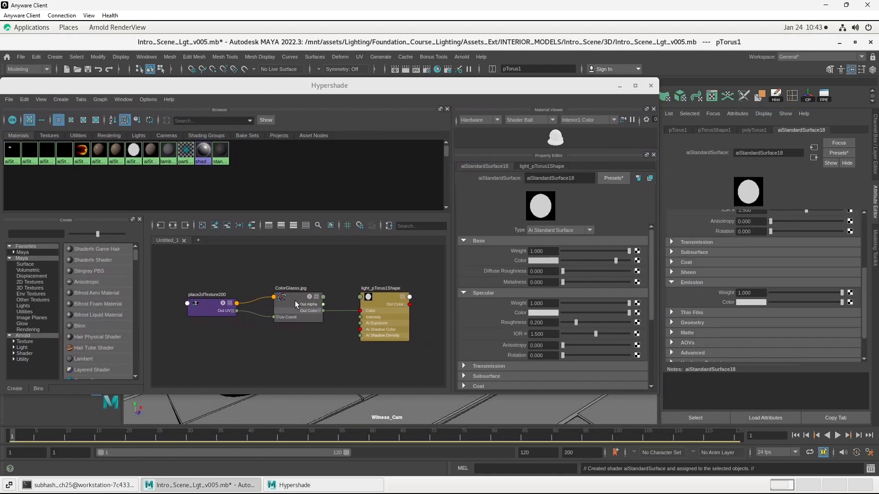
{"action": "middle_click_drag", "start_coordinate": [296, 302], "coordinate": [716, 312]}
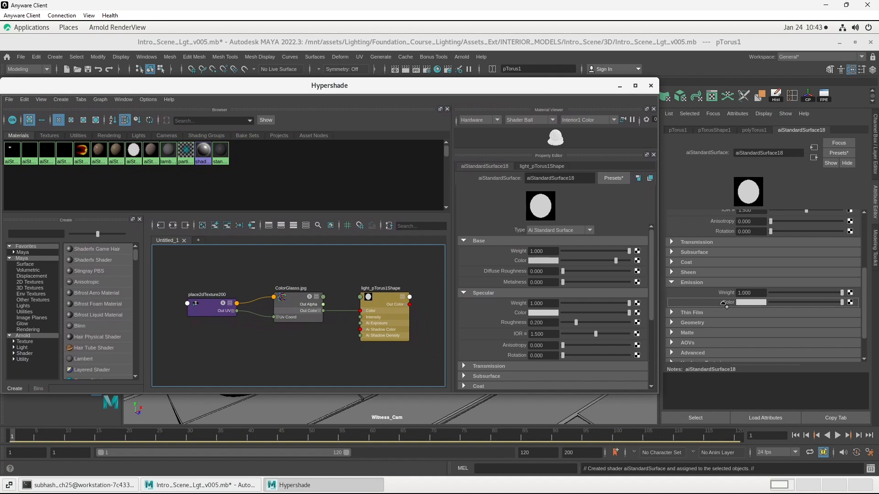
{"action": "middle_click_drag", "start_coordinate": [725, 304], "coordinate": [723, 304]}
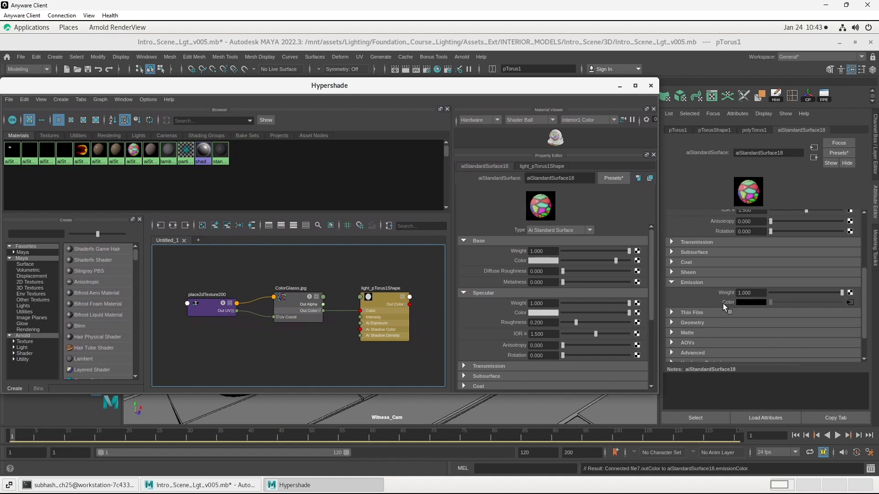
- Close the Hypershade and render the scene in Arnold to check the torus with its textured emission
{"action": "left_click", "coordinate": [650, 86]}
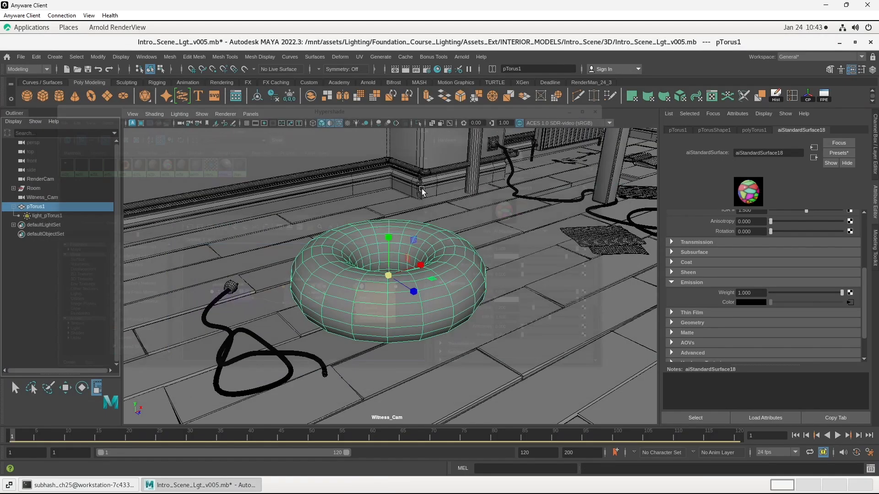
{"action": "left_click", "coordinate": [462, 58]}
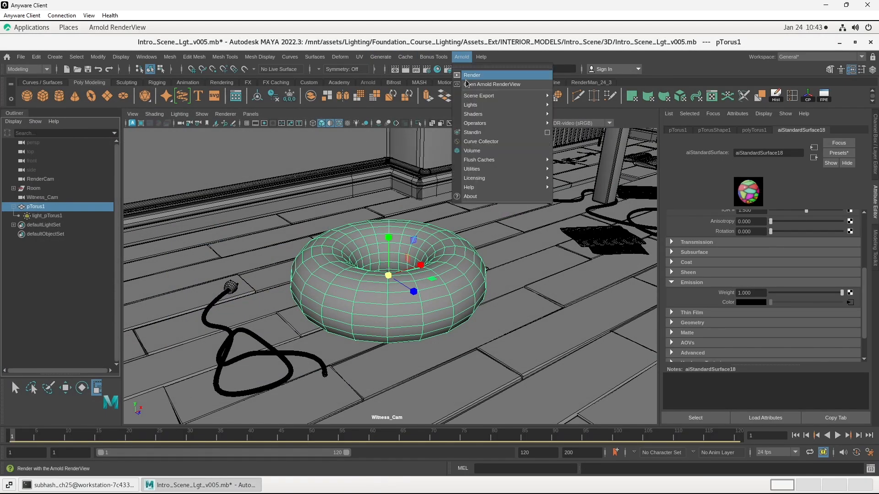
{"action": "left_click", "coordinate": [470, 87]}
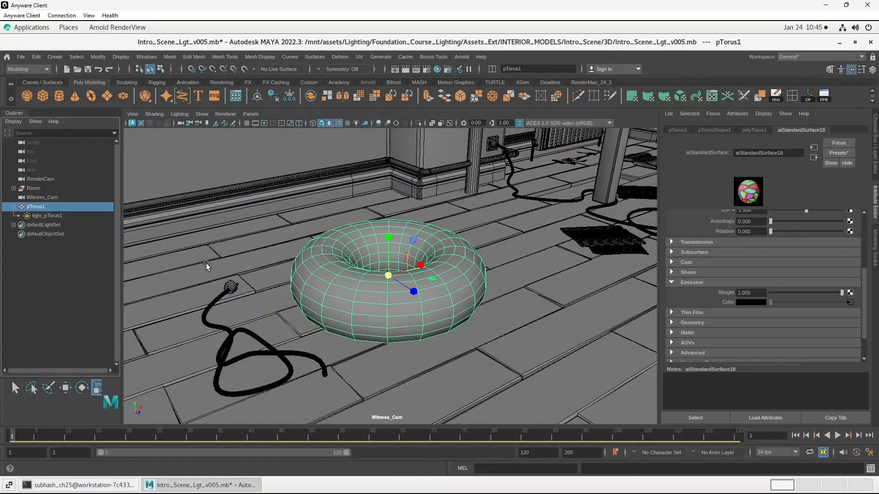
- Disable Light Visible on the torus mesh light and render the scene again in Arnold
{"action": "left_click", "coordinate": [57, 220]}
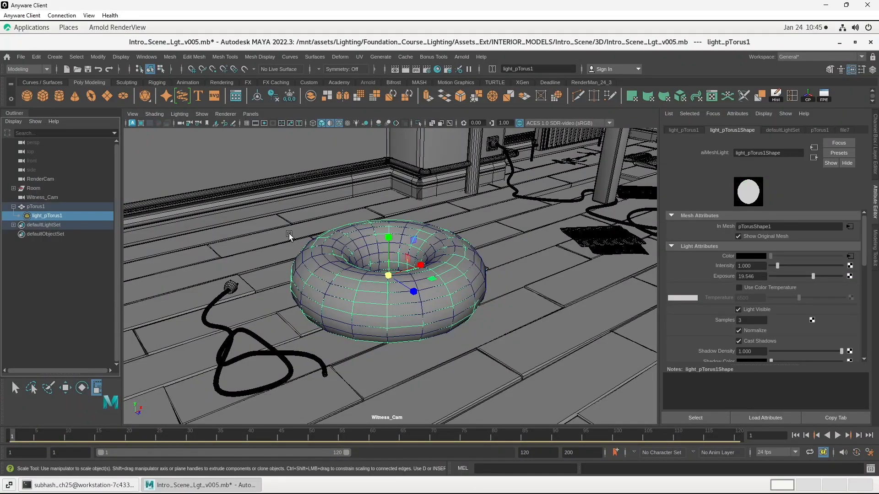
{"action": "scroll", "coordinate": [744, 286], "scroll_direction": "down", "scroll_amount": 2}
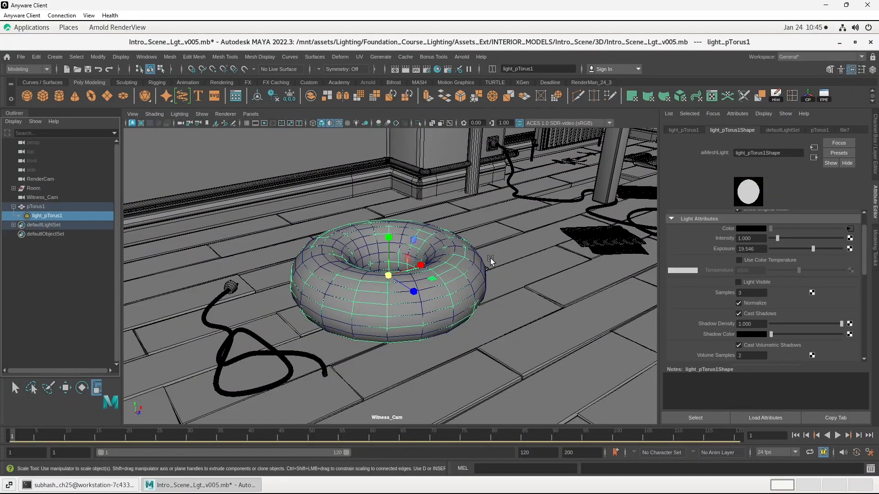
{"action": "left_click", "coordinate": [461, 57]}
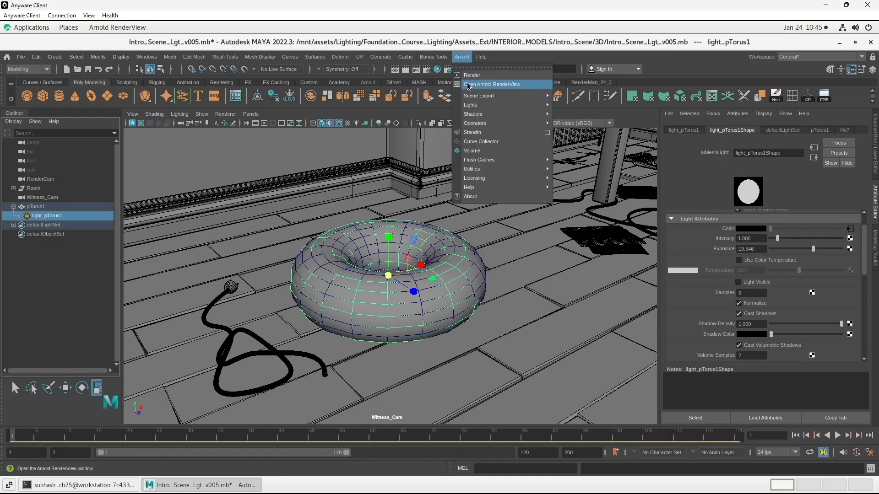
{"action": "left_click", "coordinate": [469, 85]}
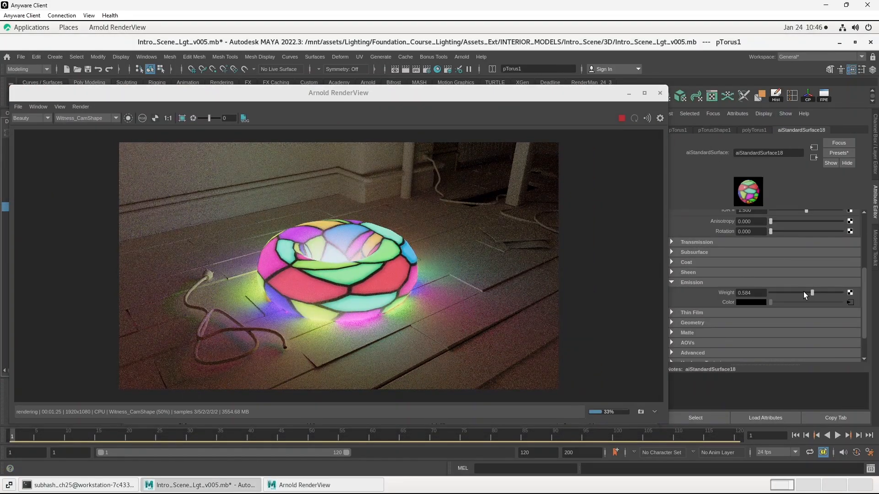
- Open the placement node of the torus material's emission texture and set its Repeat UV to 2 by 2
{"action": "left_click_drag", "start_coordinate": [804, 292], "coordinate": [875, 288]}
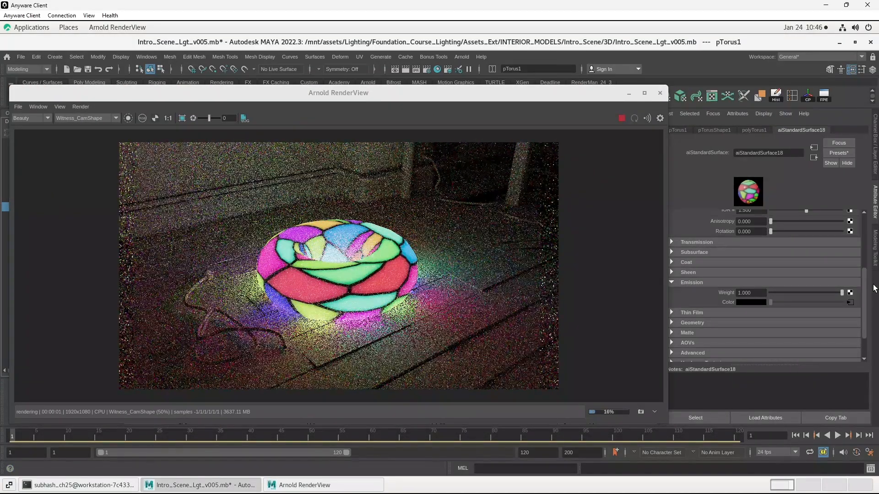
{"action": "left_click", "coordinate": [850, 302]}
{"action": "left_click", "coordinate": [728, 130]}
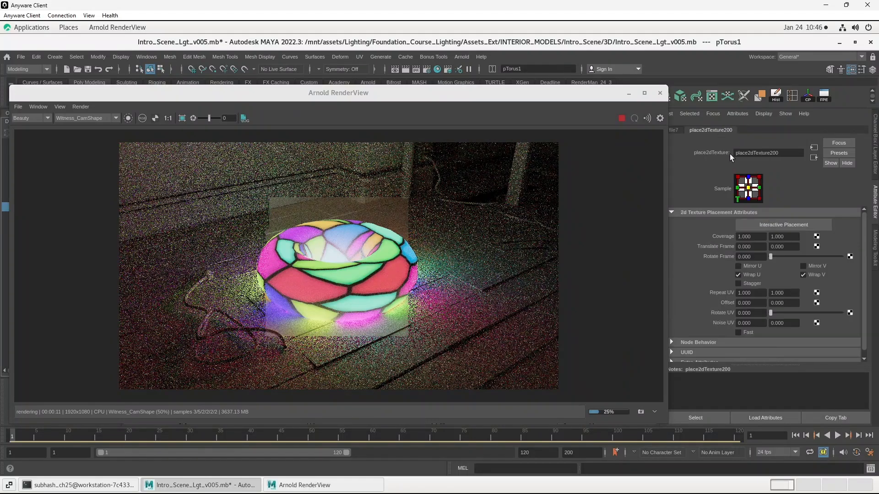
{"action": "double_click", "coordinate": [757, 293]}
{"action": "left_click_drag", "start_coordinate": [787, 293], "coordinate": [763, 293]}
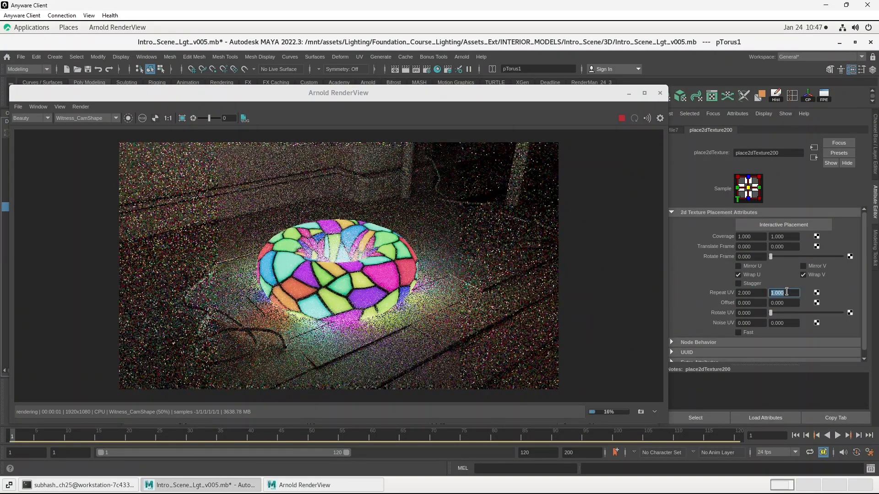
{"action": "type", "text": "2"}
{"action": "key", "text": "Return"}
- Raise the texture's Repeat UV to 3 by 3
{"action": "left_click", "coordinate": [760, 294]}
{"action": "double_click", "coordinate": [760, 294]}
{"action": "type", "text": "3"}
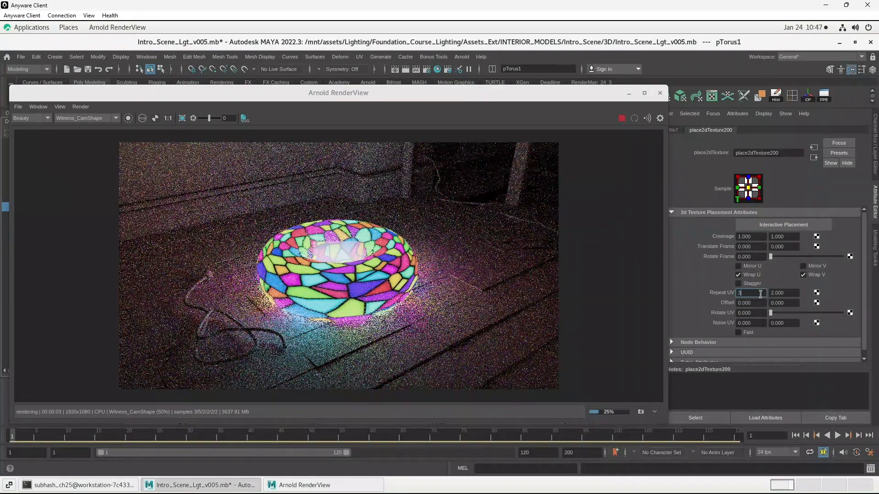
{"action": "key", "text": "Return"}
{"action": "double_click", "coordinate": [788, 293]}
{"action": "type", "text": "3"}
{"action": "key", "text": "Return"}
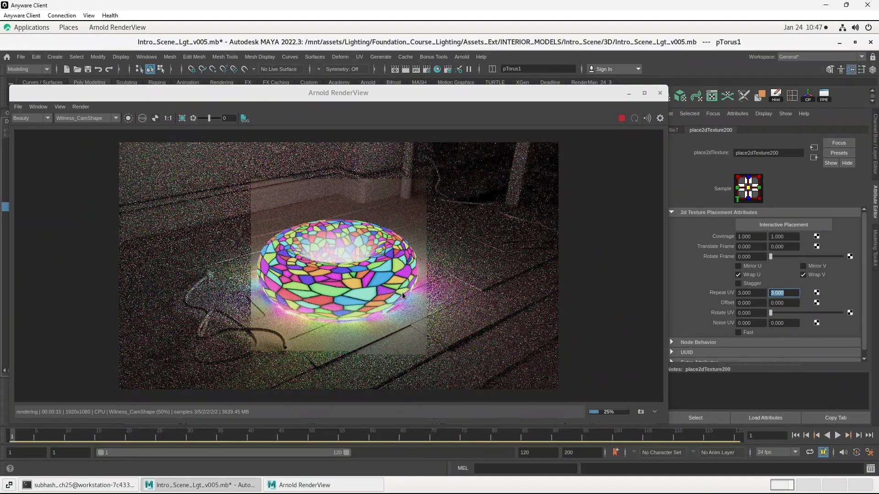
- Close the render window and create an aiColorCorrect node in the Hypershade
{"action": "left_click", "coordinate": [660, 93]}
{"action": "left_click", "coordinate": [438, 70]}
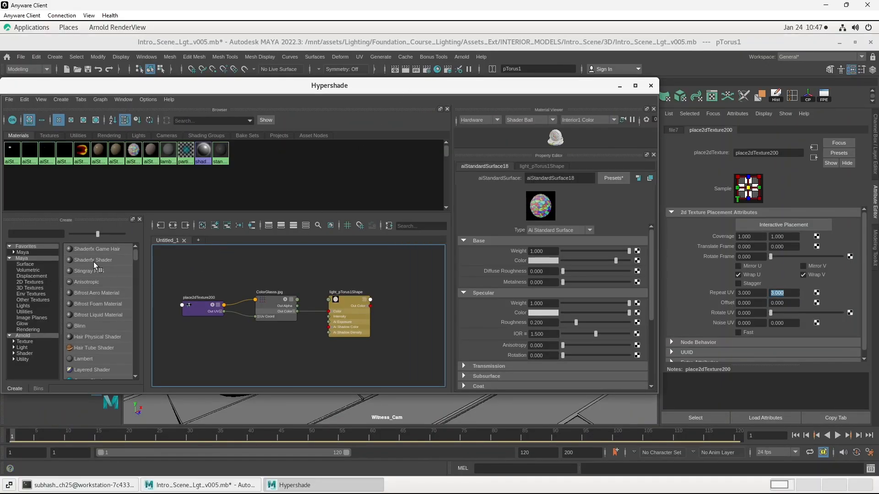
{"action": "left_click", "coordinate": [47, 234]}
{"action": "type", "text": "aicol"}
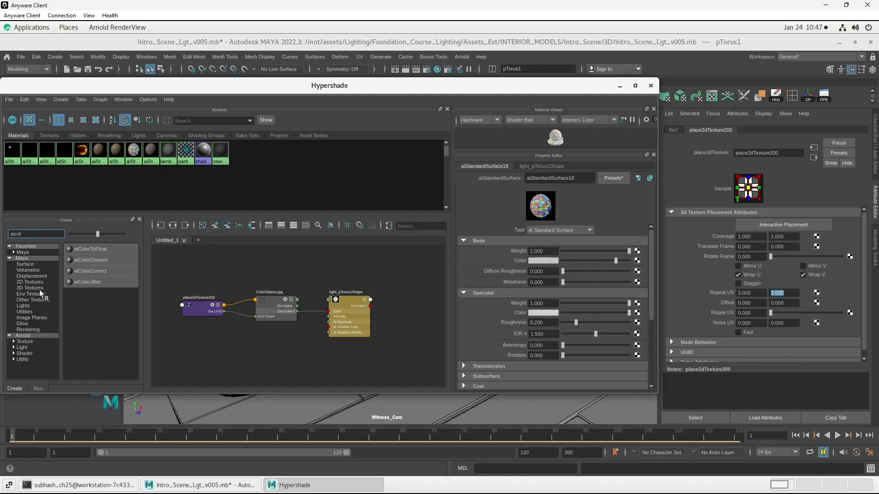
{"action": "left_click", "coordinate": [39, 337]}
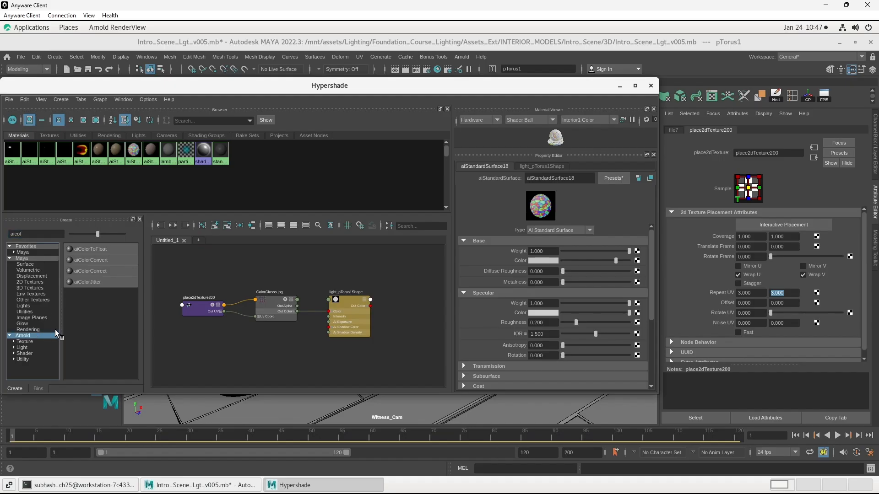
{"action": "left_click", "coordinate": [98, 274]}
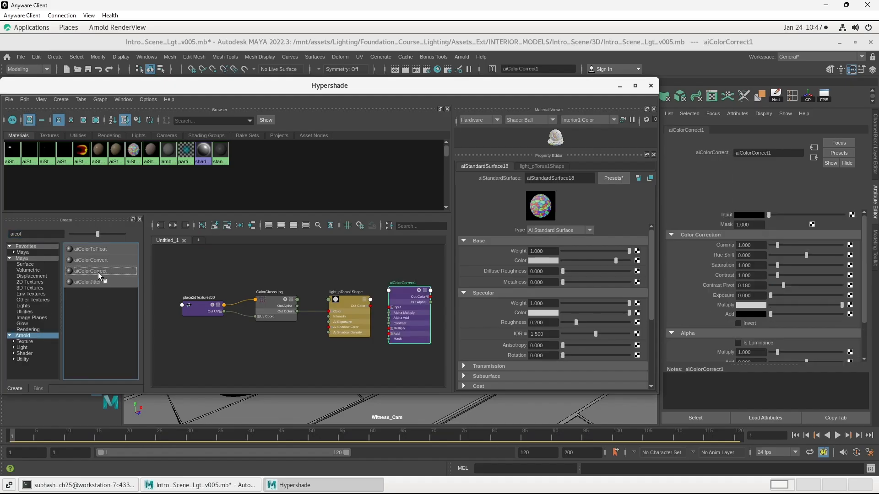
- Insert the aiColorCorrect node between the ColorGlasss.jpg texture's Out Color and the mesh light's Color
{"action": "left_click_drag", "start_coordinate": [398, 300], "coordinate": [289, 363]}
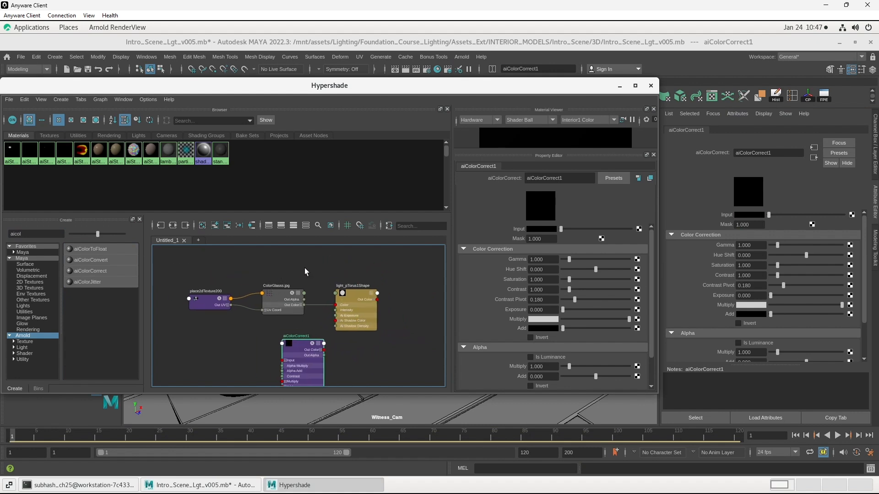
{"action": "left_click_drag", "start_coordinate": [274, 268], "coordinate": [207, 322]}
{"action": "left_click_drag", "start_coordinate": [279, 301], "coordinate": [231, 303]}
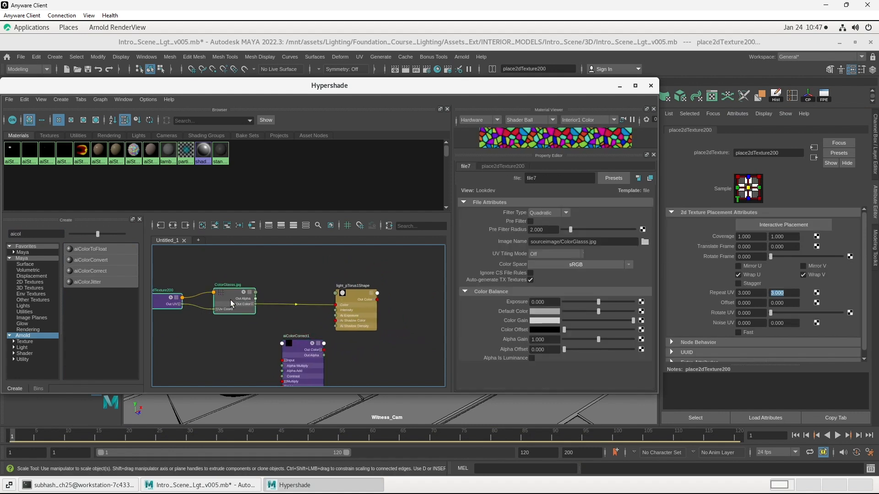
{"action": "scroll", "coordinate": [304, 293], "scroll_direction": "up", "scroll_amount": 3}
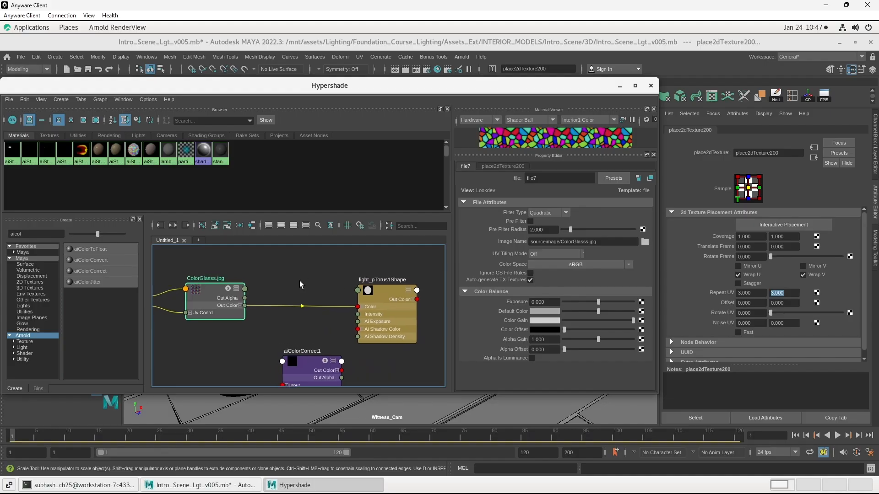
{"action": "left_click_drag", "start_coordinate": [310, 363], "coordinate": [298, 277]}
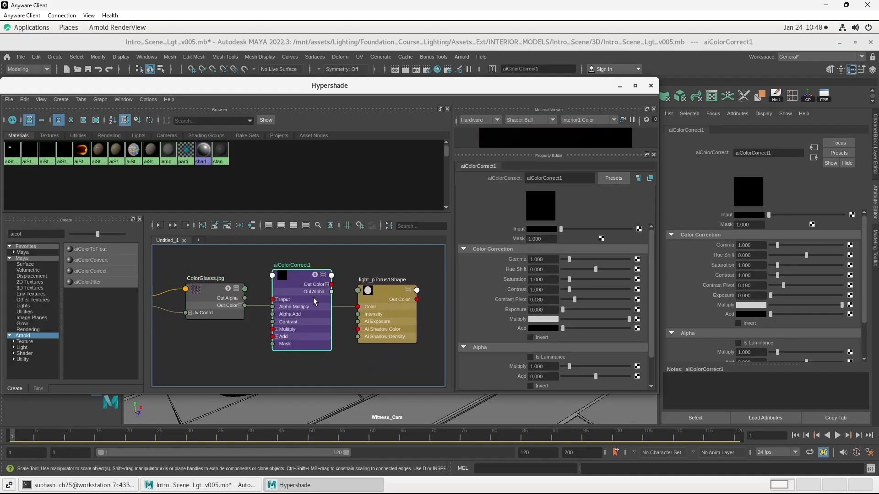
{"action": "scroll", "coordinate": [313, 298], "scroll_direction": "up", "scroll_amount": 2}
{"action": "middle_click_drag", "start_coordinate": [243, 344], "coordinate": [246, 345], "text": "alt"}
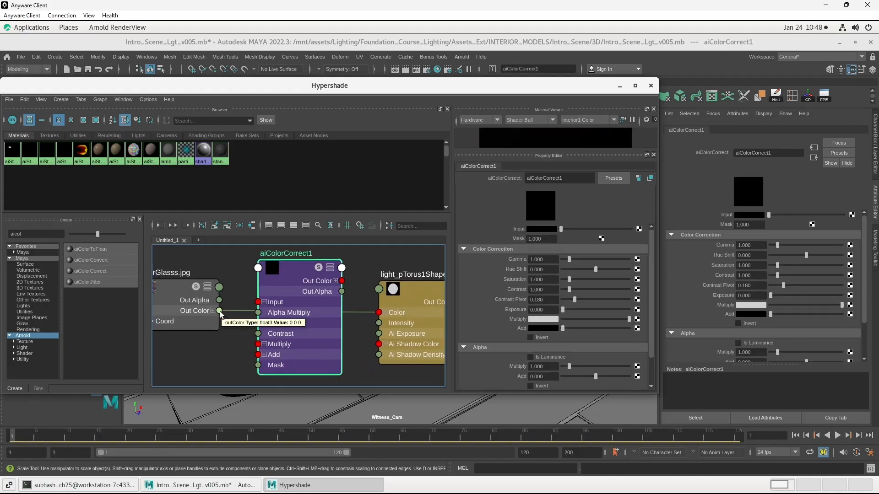
{"action": "left_click_drag", "start_coordinate": [220, 311], "coordinate": [258, 302]}
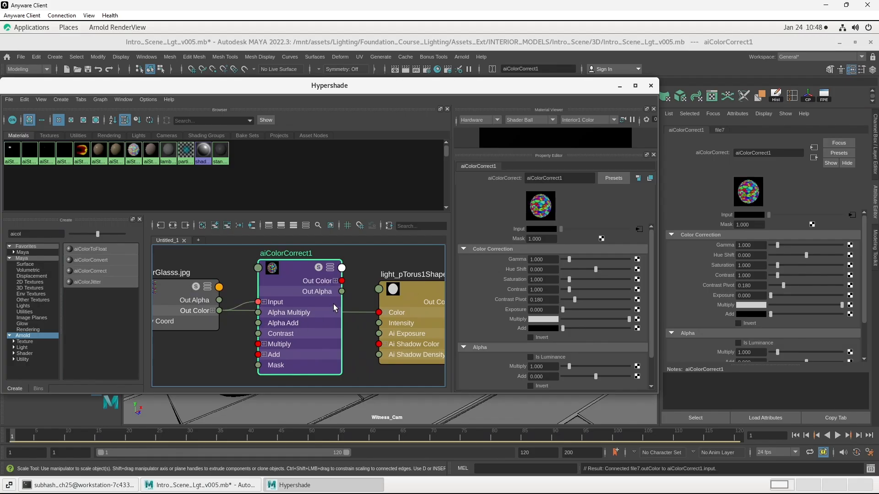
{"action": "left_click_drag", "start_coordinate": [364, 315], "coordinate": [378, 313]}
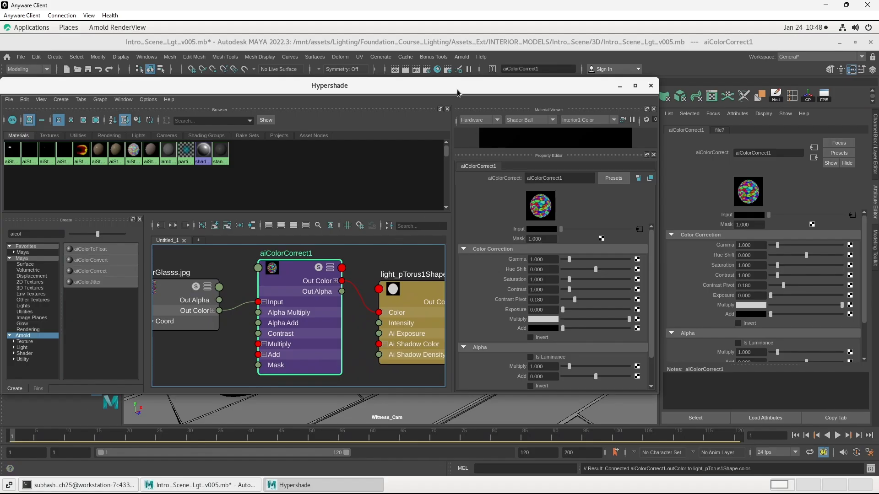
- Connect the aiColorCorrect node to the emission color of the torus material as well
{"action": "left_click_drag", "start_coordinate": [457, 86], "coordinate": [472, 287]}
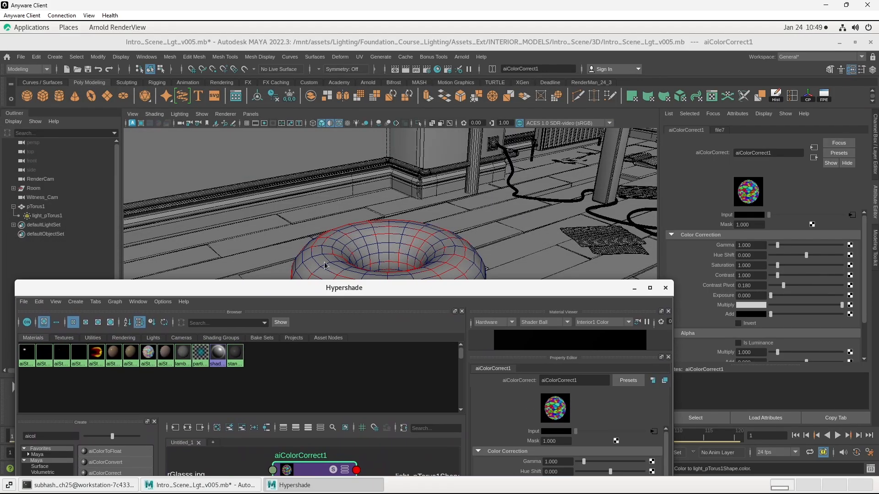
{"action": "left_click", "coordinate": [33, 207]}
{"action": "left_click_drag", "start_coordinate": [419, 291], "coordinate": [383, 118]}
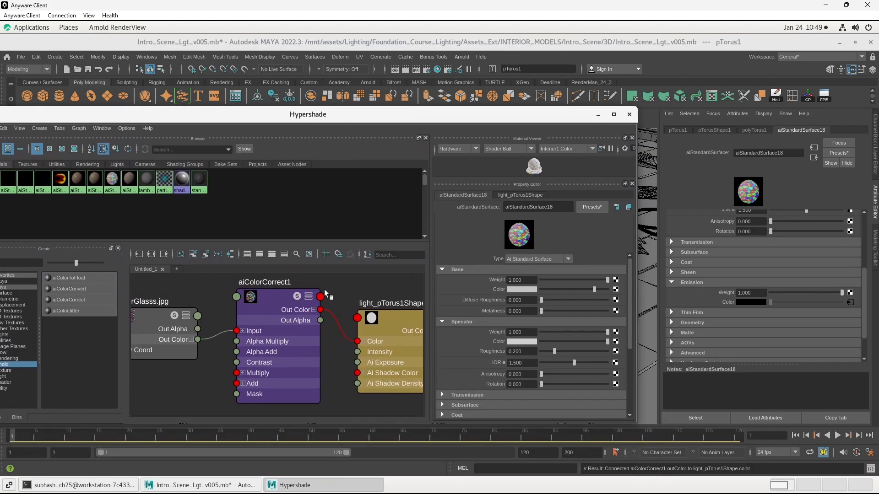
{"action": "middle_click_drag", "start_coordinate": [285, 303], "coordinate": [717, 305]}
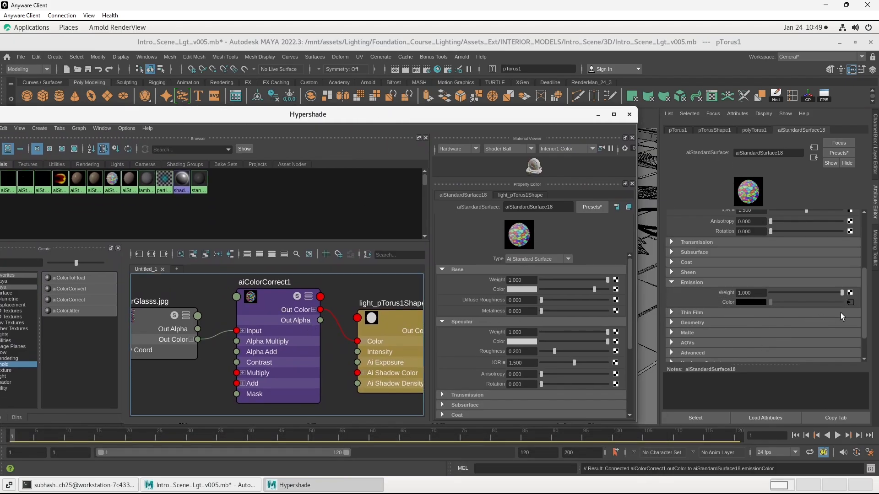
- Open the aiColorCorrect node's attributes, close the Hypershade, and render the scene in Arnold
{"action": "left_click", "coordinate": [854, 303]}
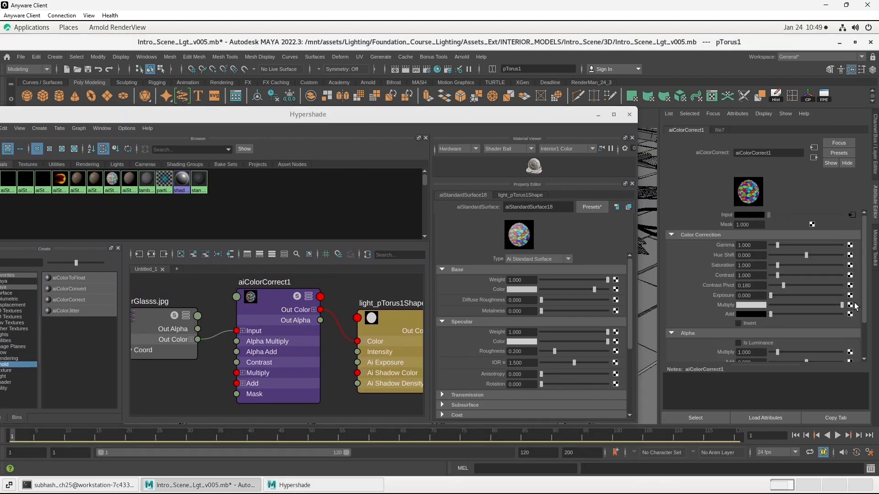
{"action": "left_click", "coordinate": [629, 115]}
{"action": "left_click", "coordinate": [462, 57]}
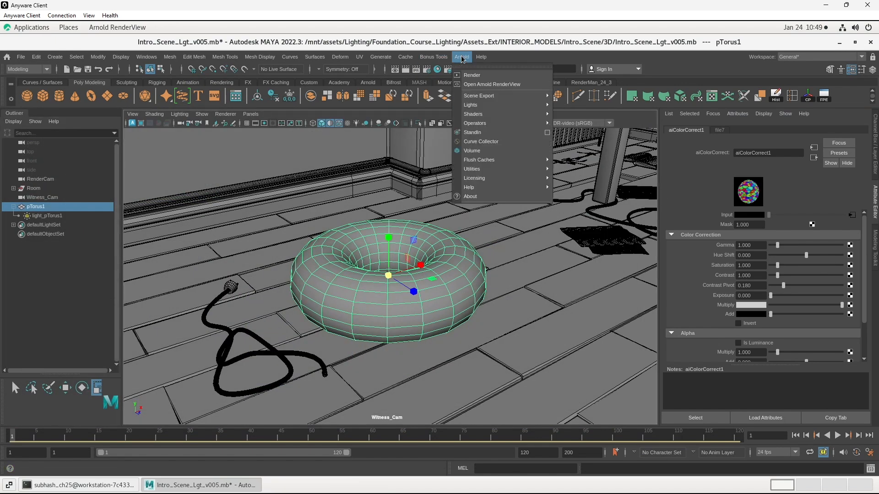
{"action": "left_click", "coordinate": [466, 85]}
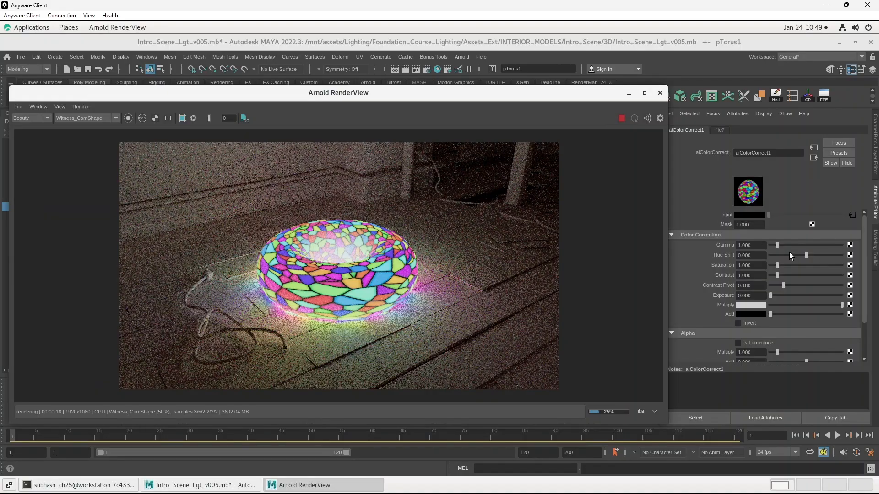
- Set the aiColorCorrect node's Gamma to 0.5 and its Hue Shift to about 0.039
{"action": "left_click", "coordinate": [757, 248]}
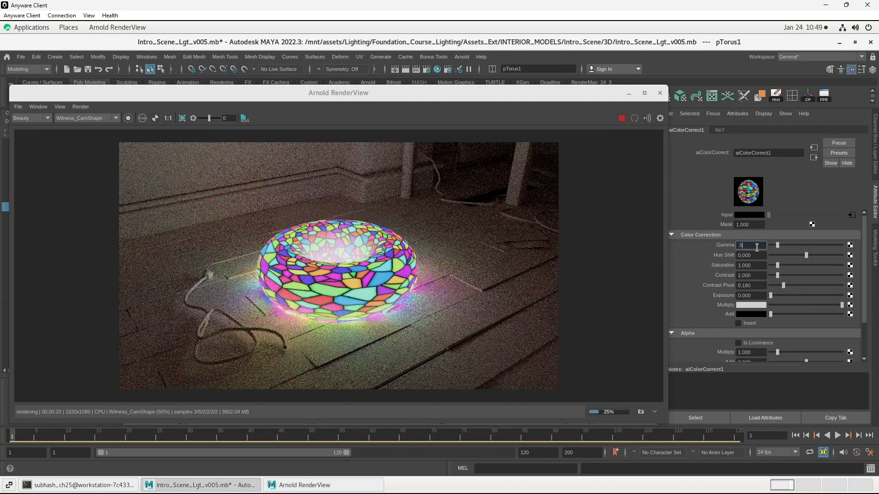
{"action": "key", "text": "Return"}
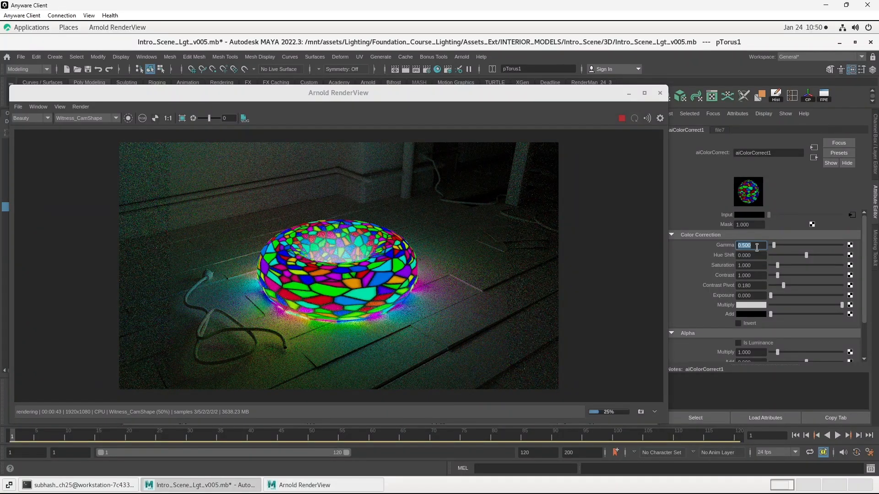
{"action": "mouse_move", "coordinate": [806, 255]}
{"action": "left_mouse_down"}
{"action": "mouse_move", "coordinate": [787, 254]}
{"action": "mouse_move", "coordinate": [807, 257]}
{"action": "left_mouse_up"}
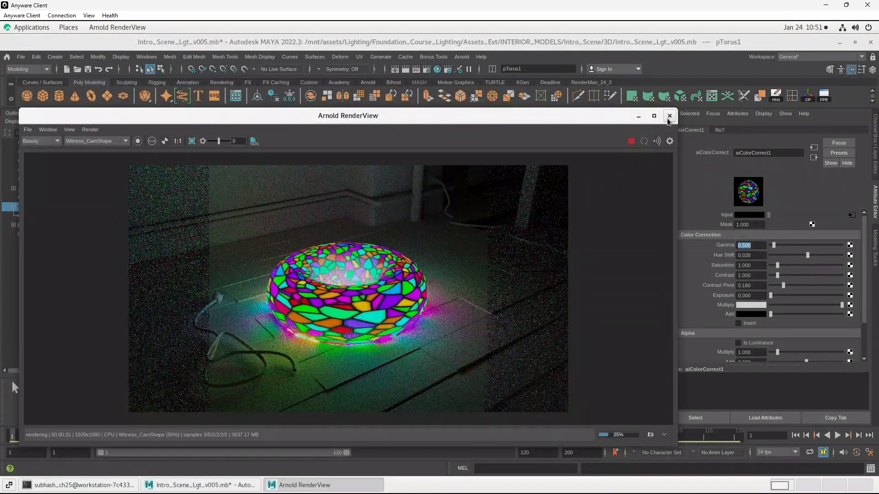